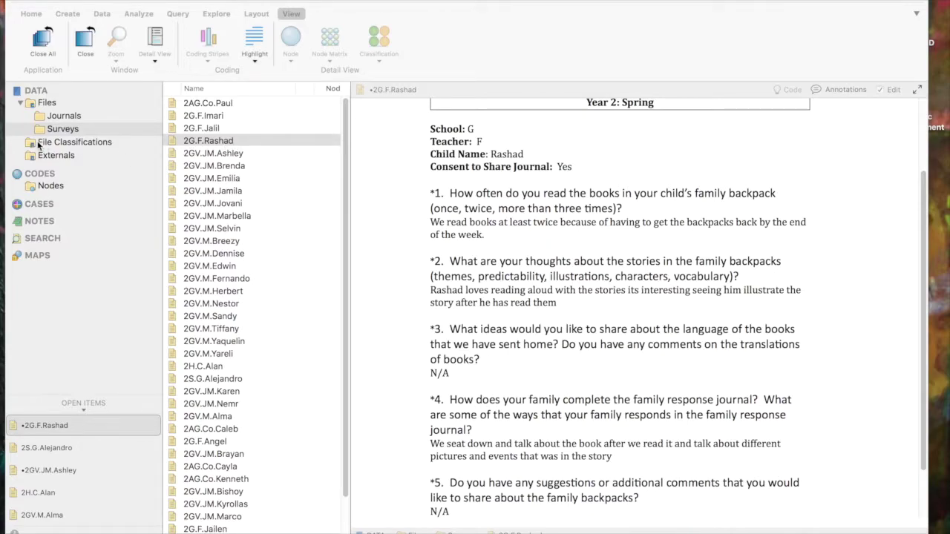
Drag the answer 4 phrase 'We seat down and talk about the book' onto the Complete with Family node.
click(28, 188)
click(28, 189)
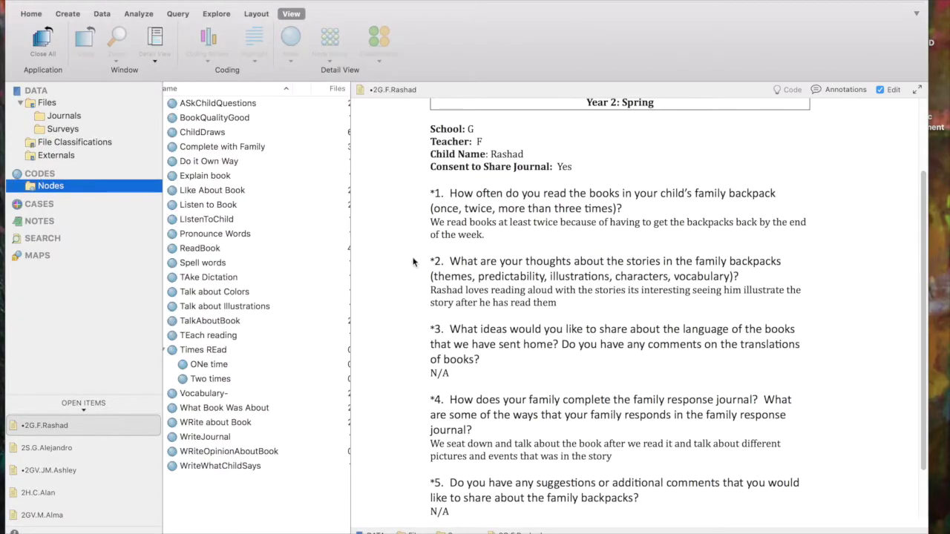
scroll(443, 305, down, 3)
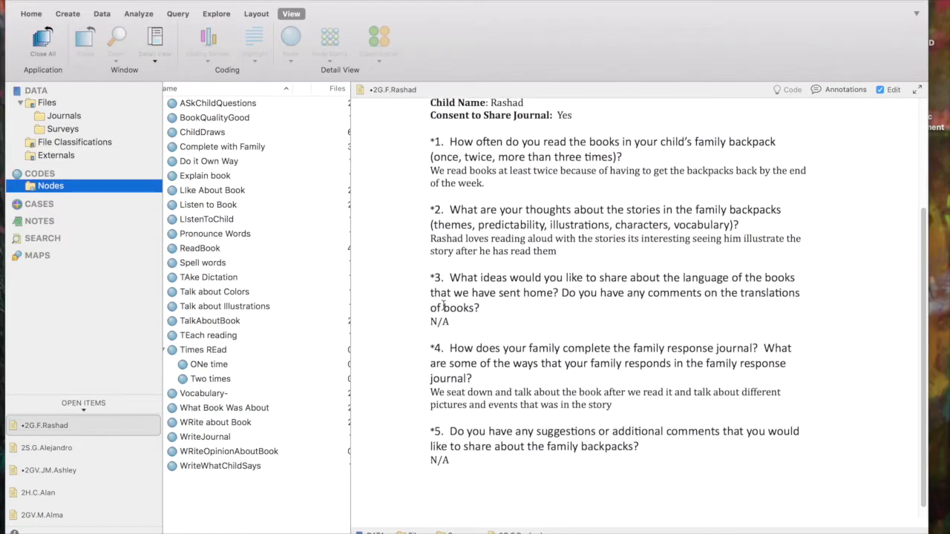
scroll(443, 305, down, 1)
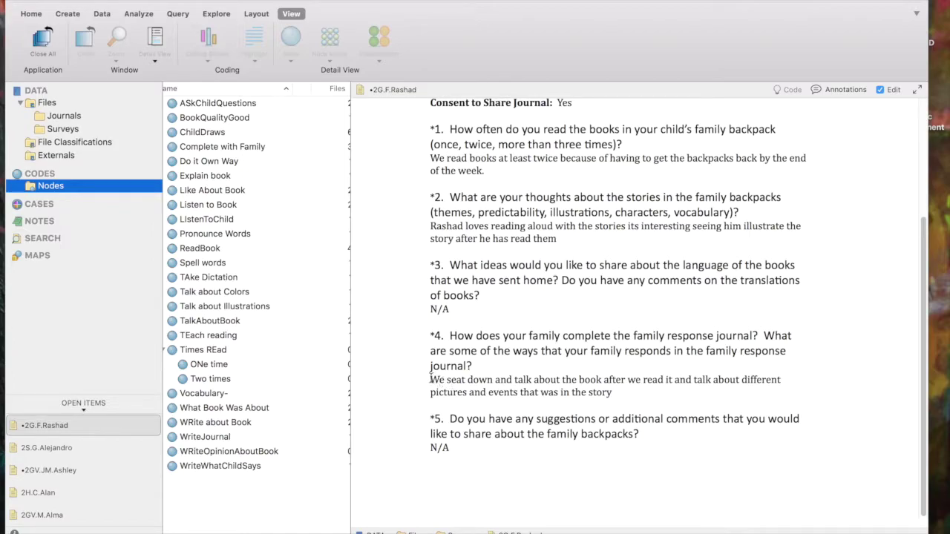
drag(431, 379, 496, 377)
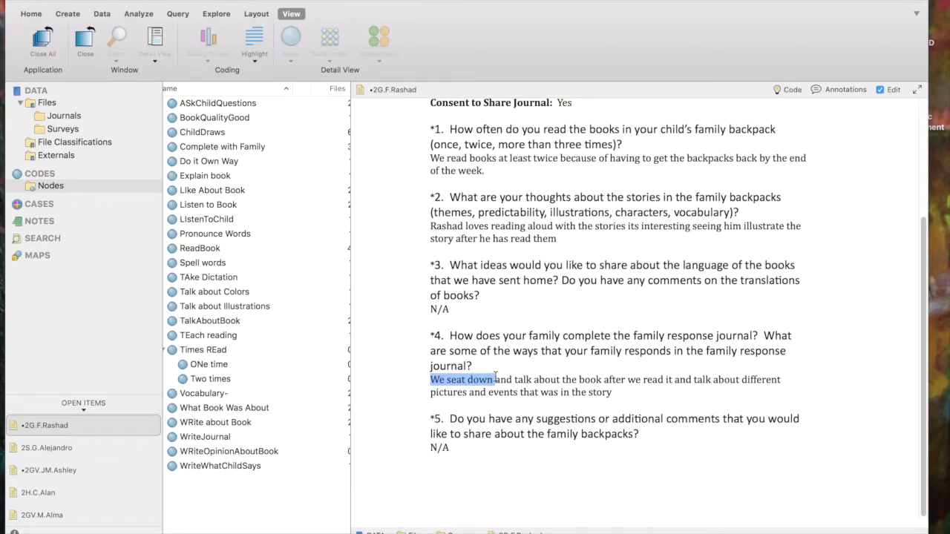
scroll(305, 348, left, 2)
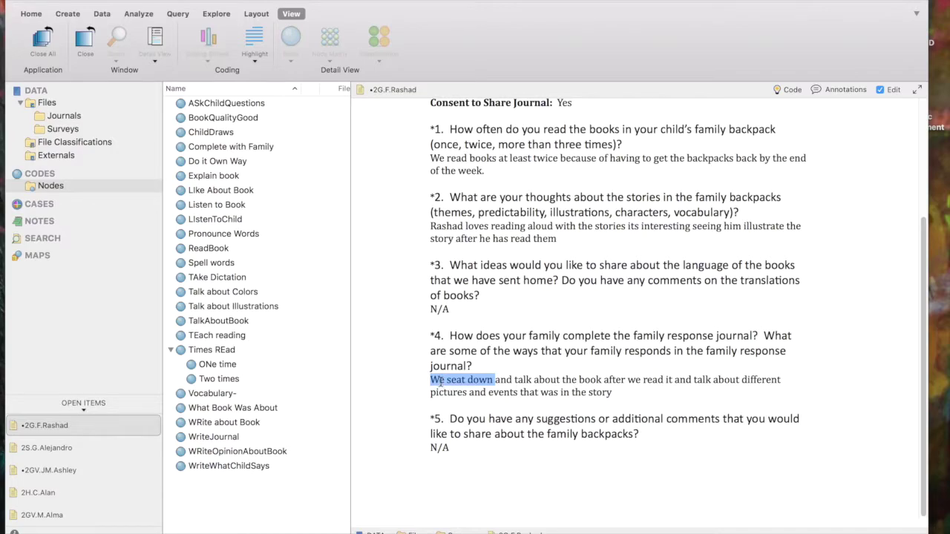
click(440, 382)
drag(431, 379, 605, 381)
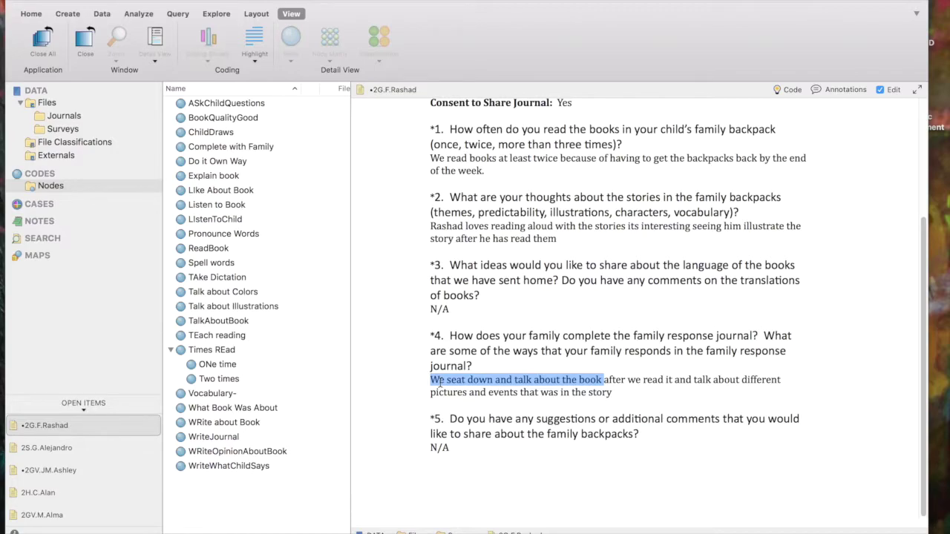
drag(439, 382, 225, 150)
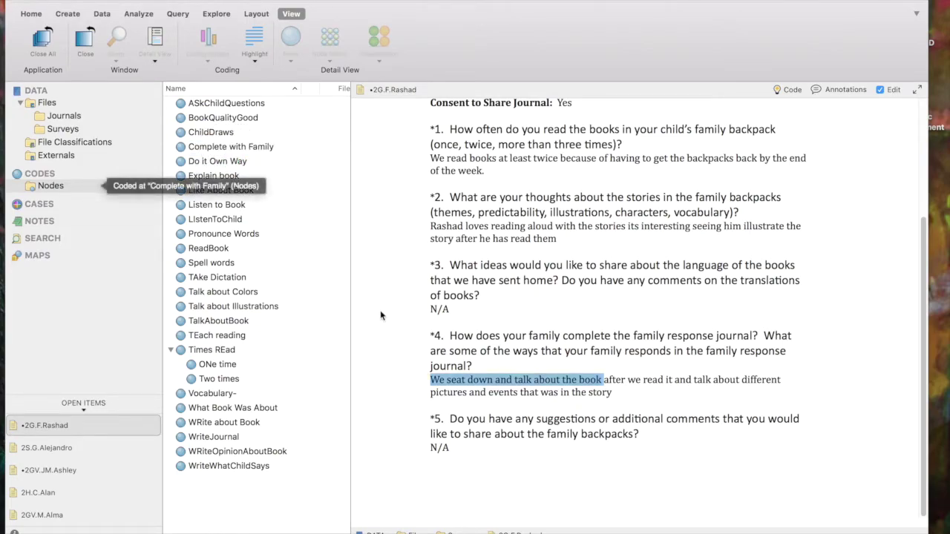
Drag 'talk about the book after we read it' onto the TEach reading node and check its highlight.
click(479, 381)
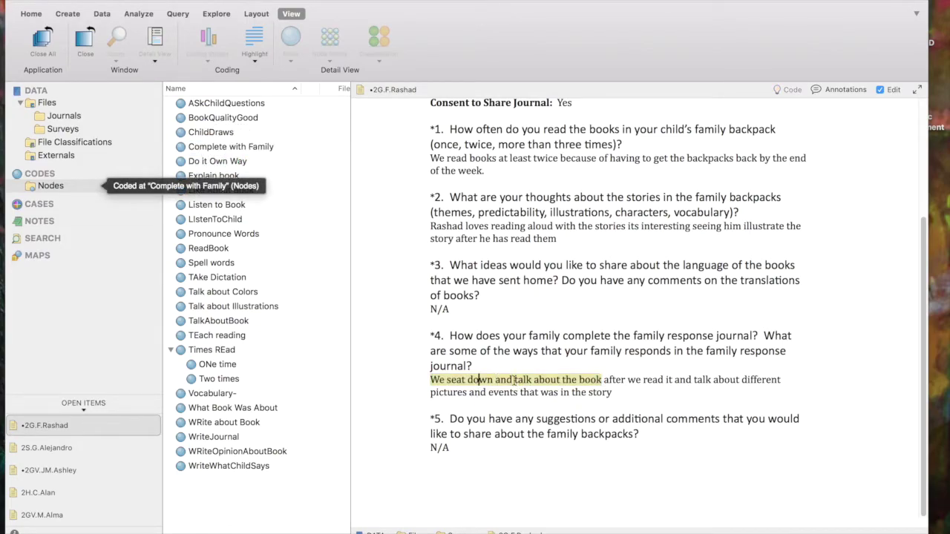
drag(515, 381, 674, 381)
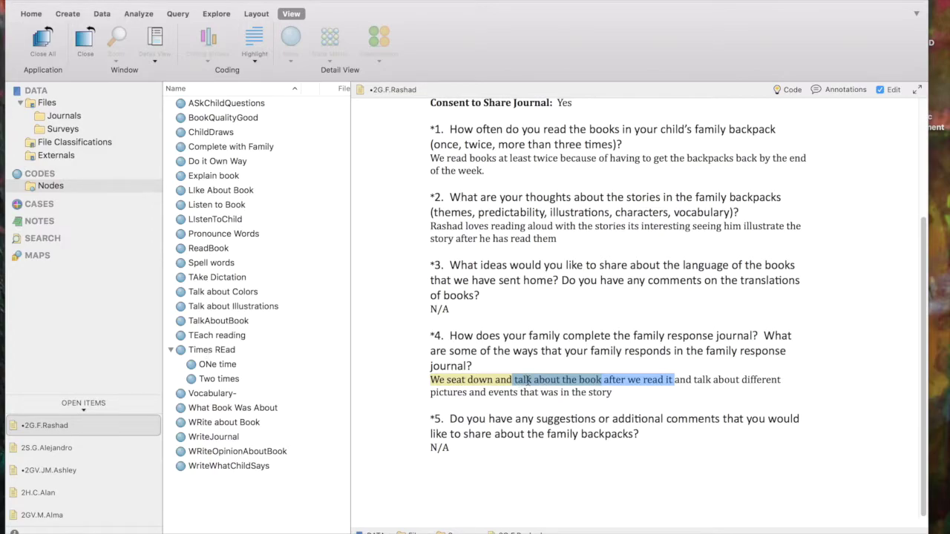
drag(528, 381, 226, 324)
click(538, 434)
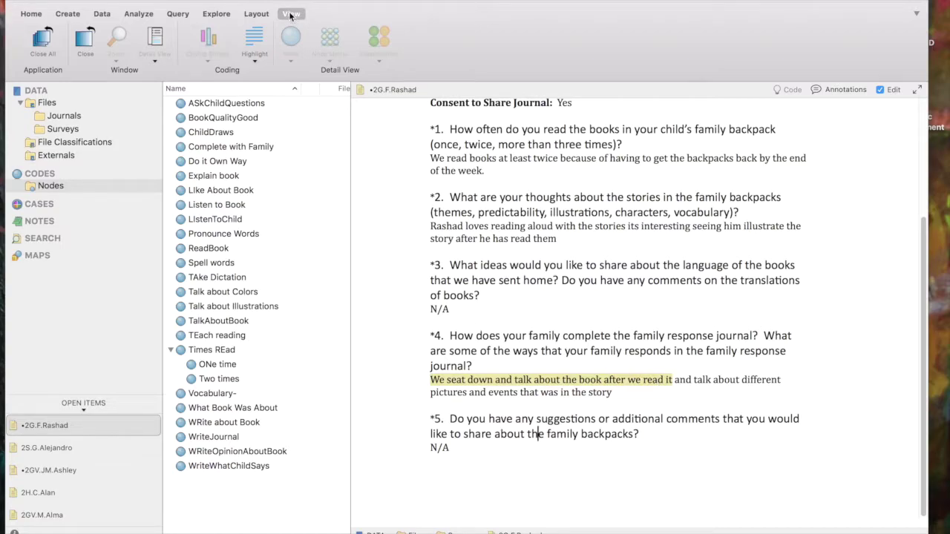
Set the View ribbon's coding Highlight option to None.
click(254, 48)
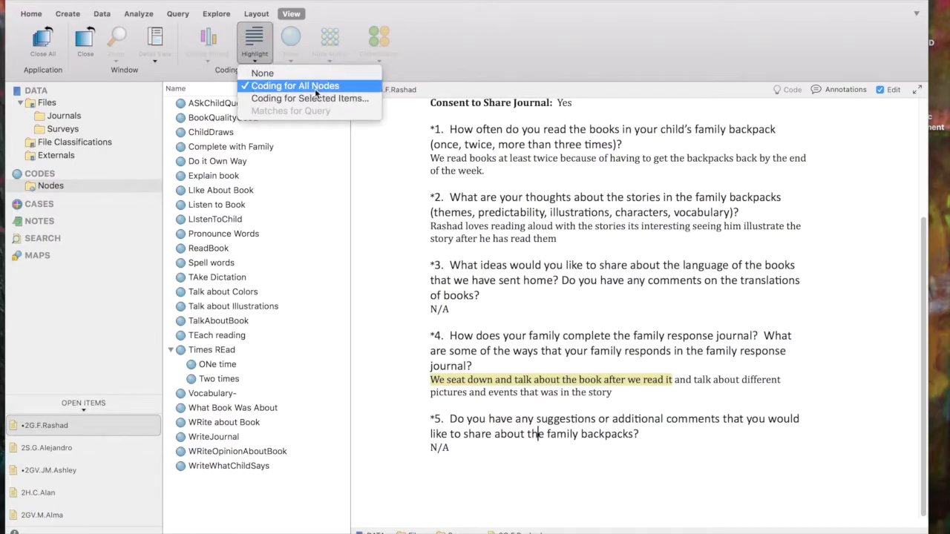
click(261, 74)
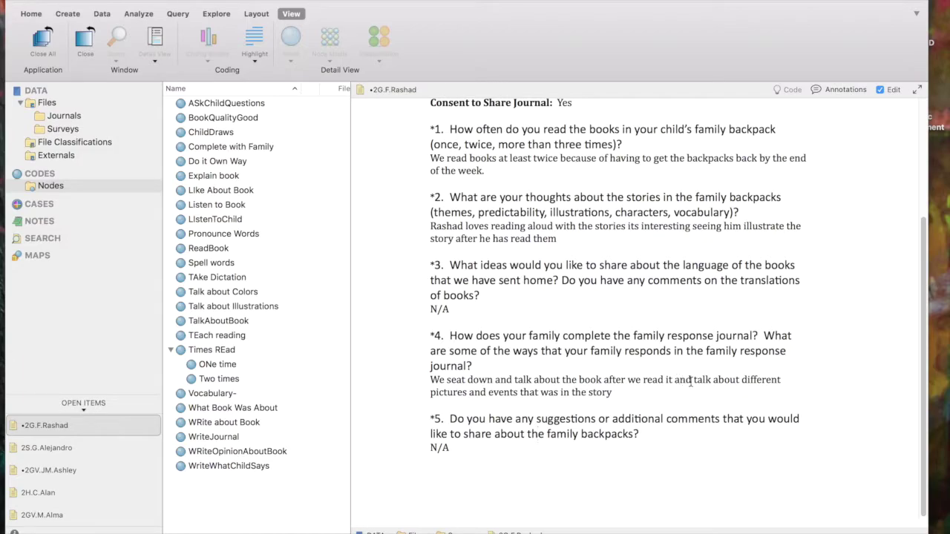
Code 'talk about different pictures' at Talk about Illustrations via Code Selection > At Existing Nodes.
drag(694, 379, 466, 395)
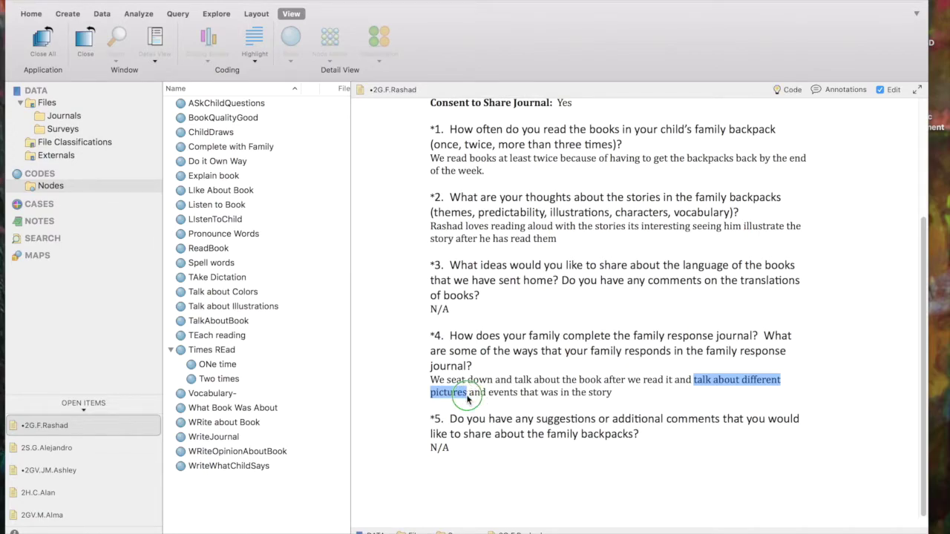
right_click(467, 396)
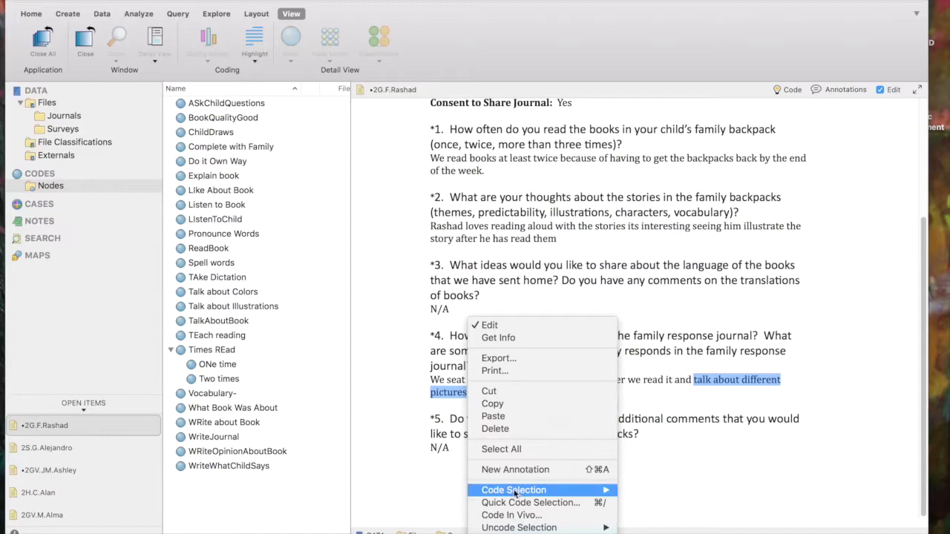
mouse_move(514, 496)
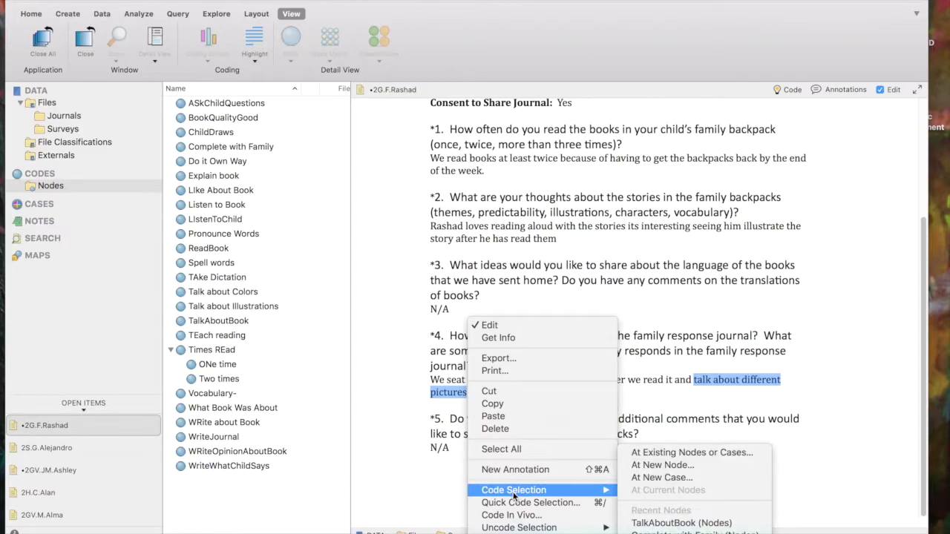
click(643, 453)
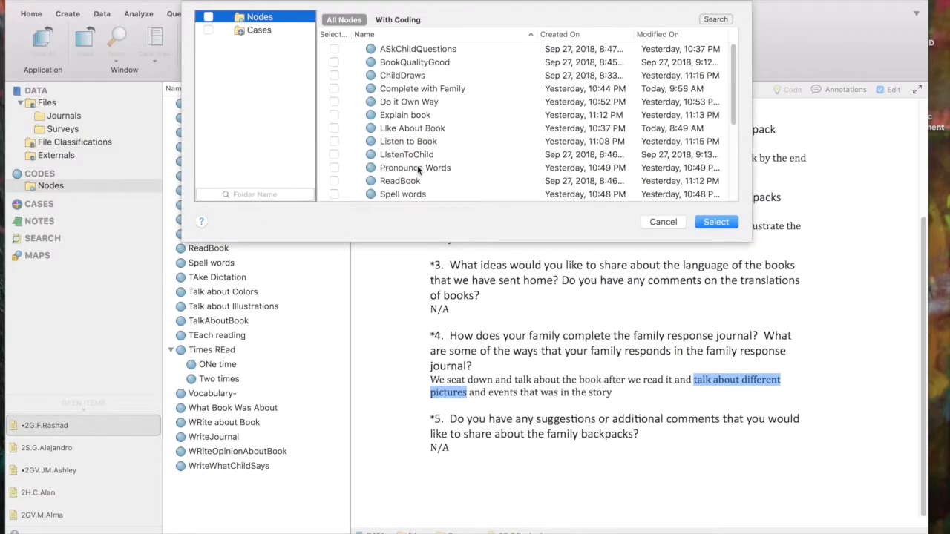
scroll(427, 168, down, 5)
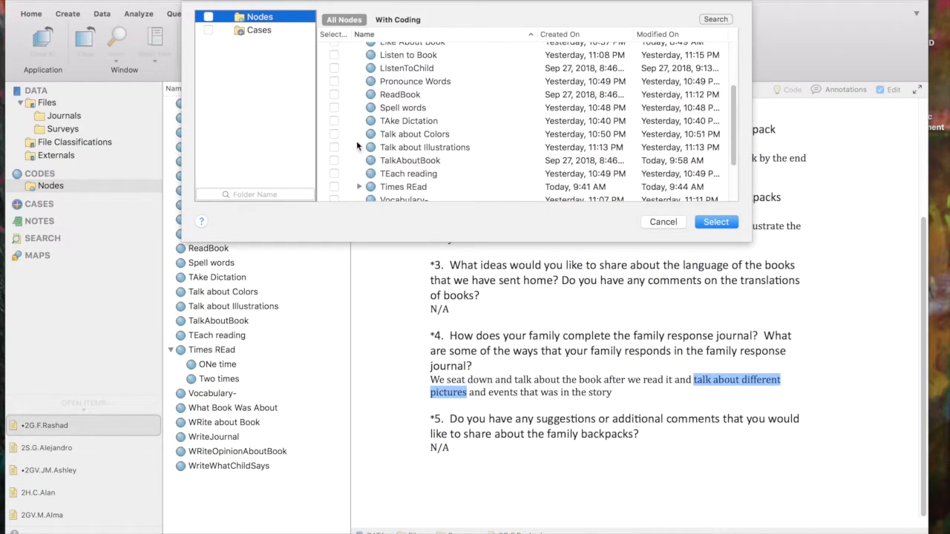
click(334, 147)
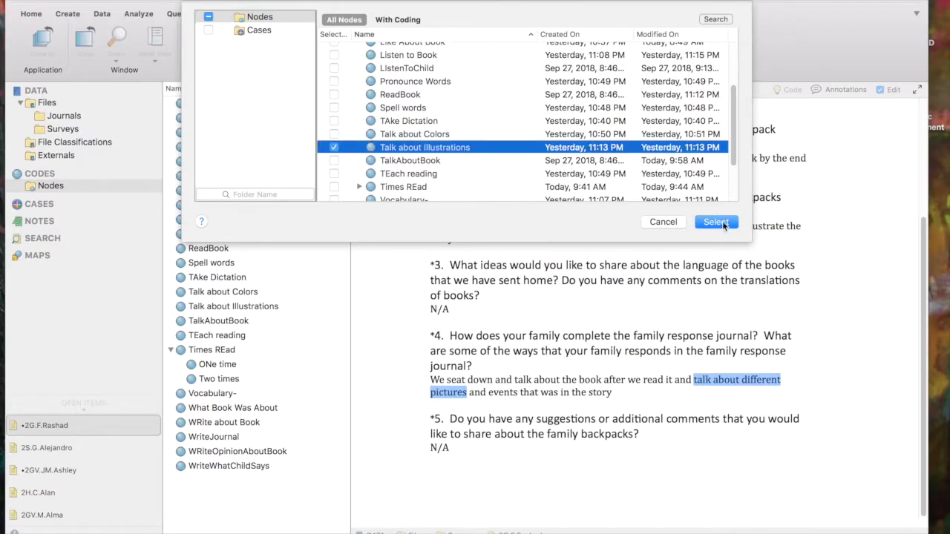
click(716, 222)
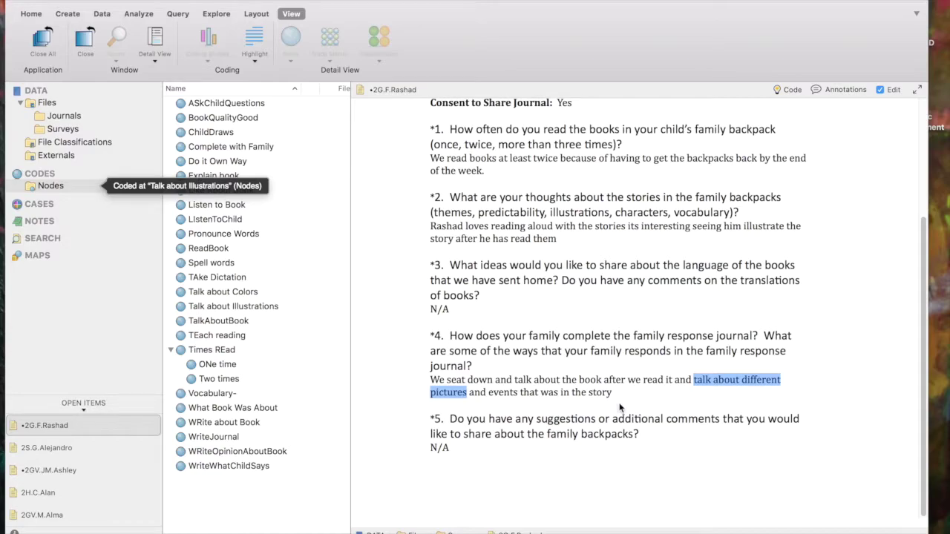
click(426, 405)
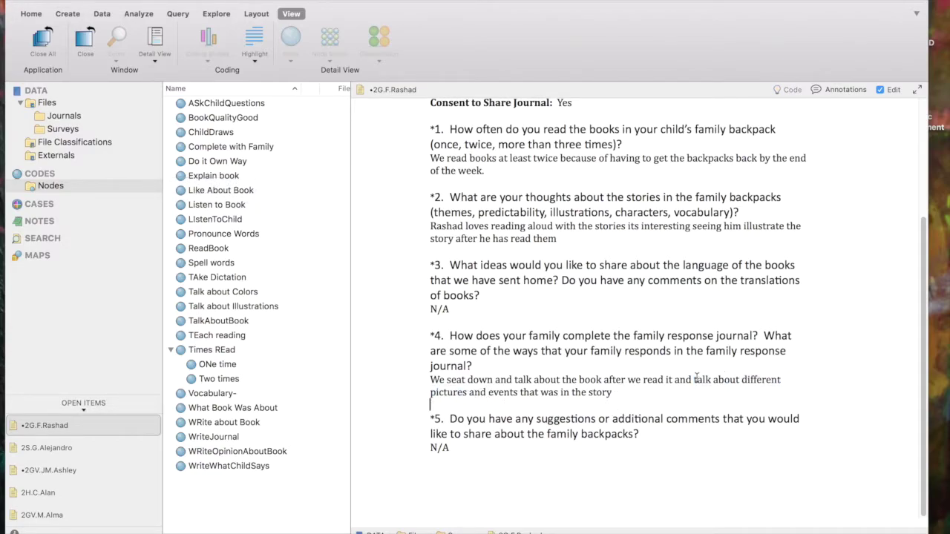
Code the rest of answer 4 at new node 'Talk About Book Content', described 'talk about story'.
drag(693, 379, 611, 393)
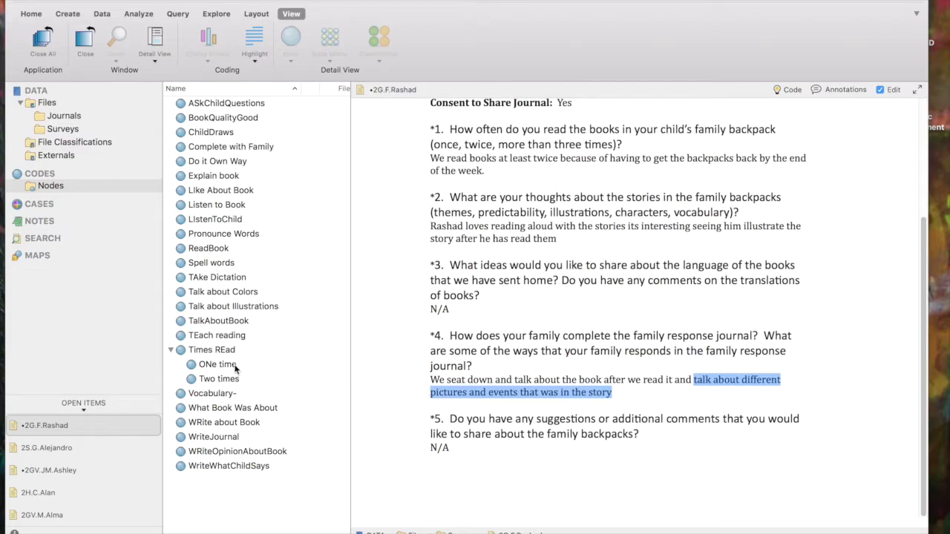
right_click(554, 394)
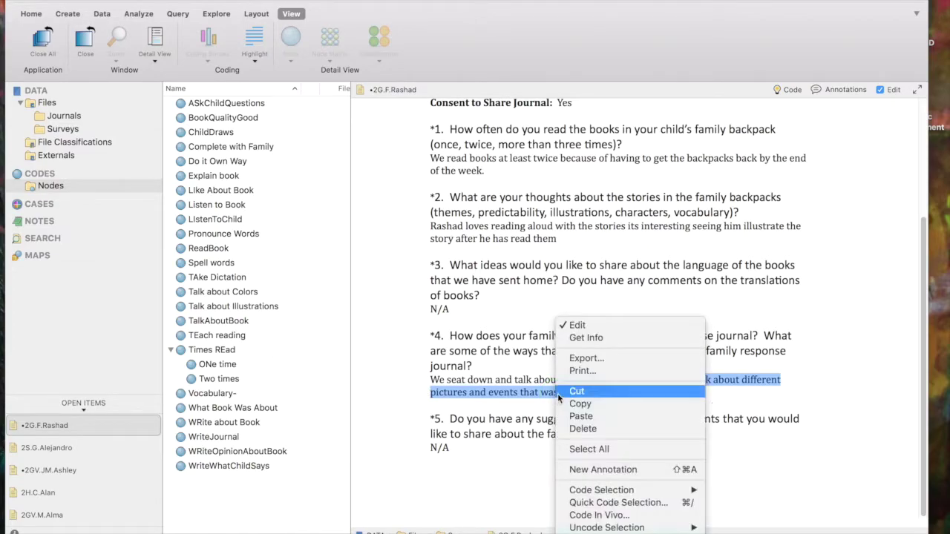
mouse_move(588, 494)
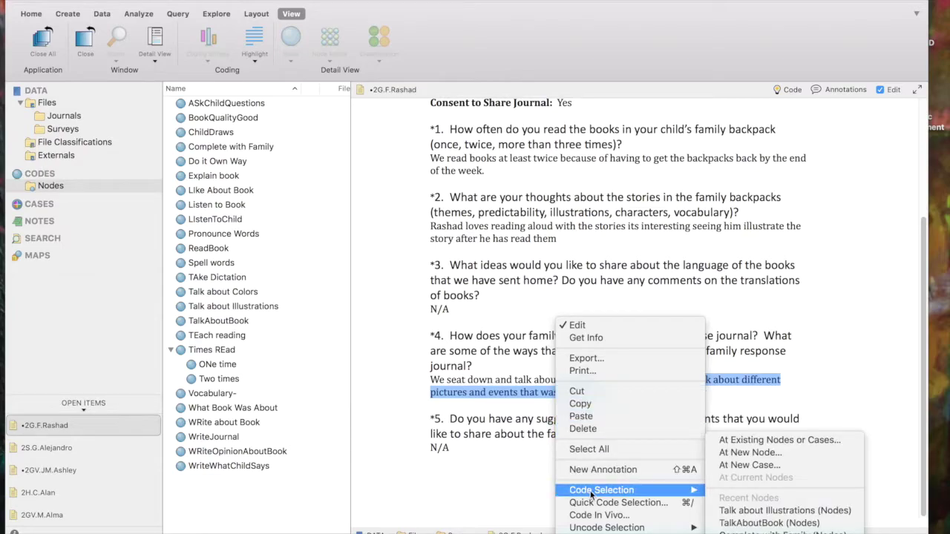
click(732, 453)
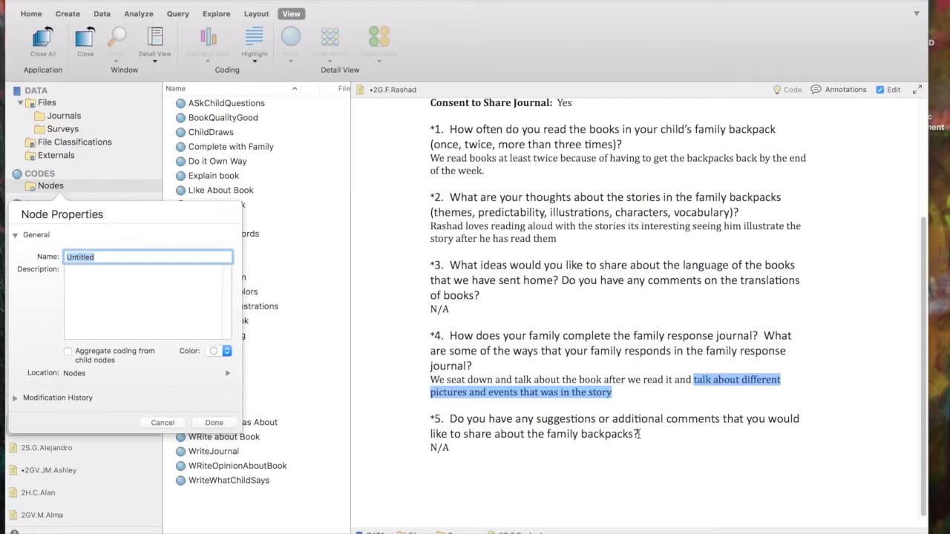
text(Talk about)
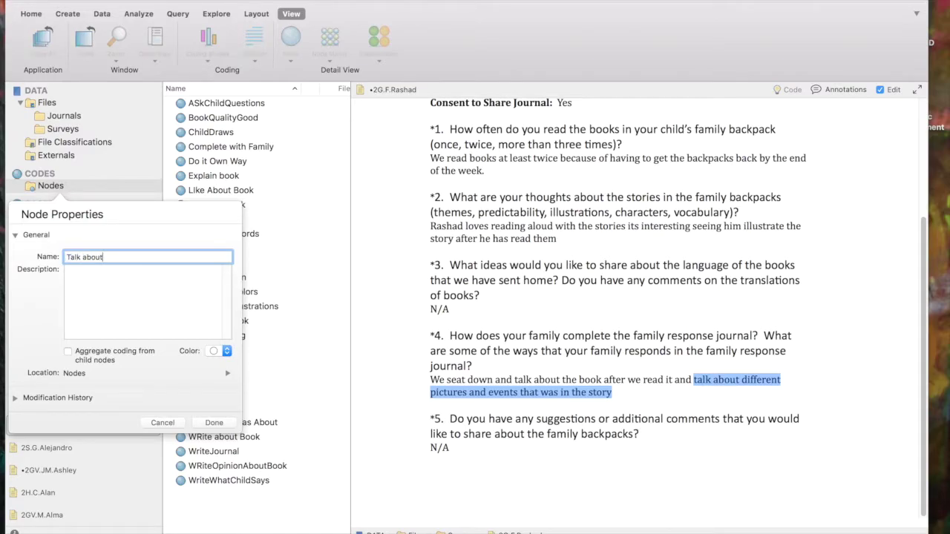
text(About Book Content)
click(83, 282)
text(talk about wit)
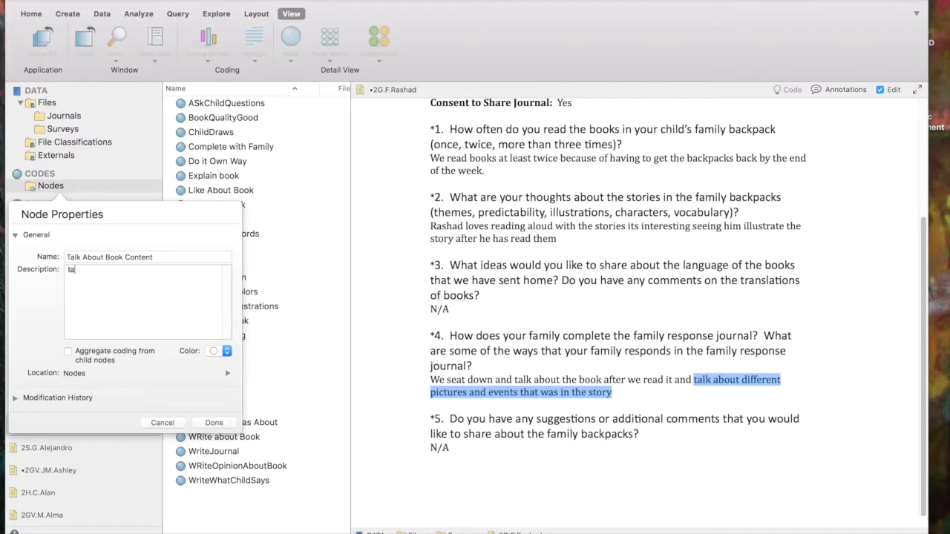
key(BackSpace)
key(BackSpace)
key(BackSpace)
text(sto)
click(213, 422)
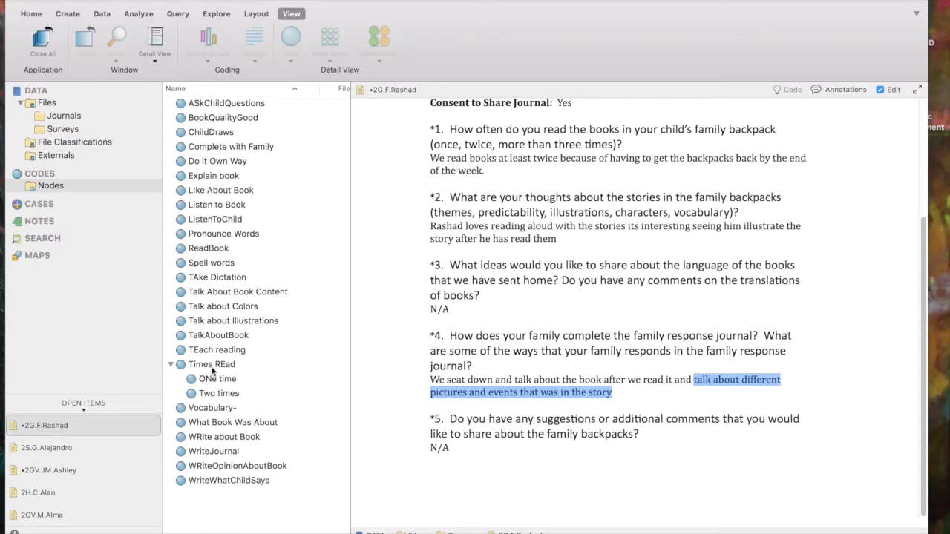
Open Talk About Book Content's 5.67% coverage reference and follow its link back to the survey.
scroll(217, 297, right, 1)
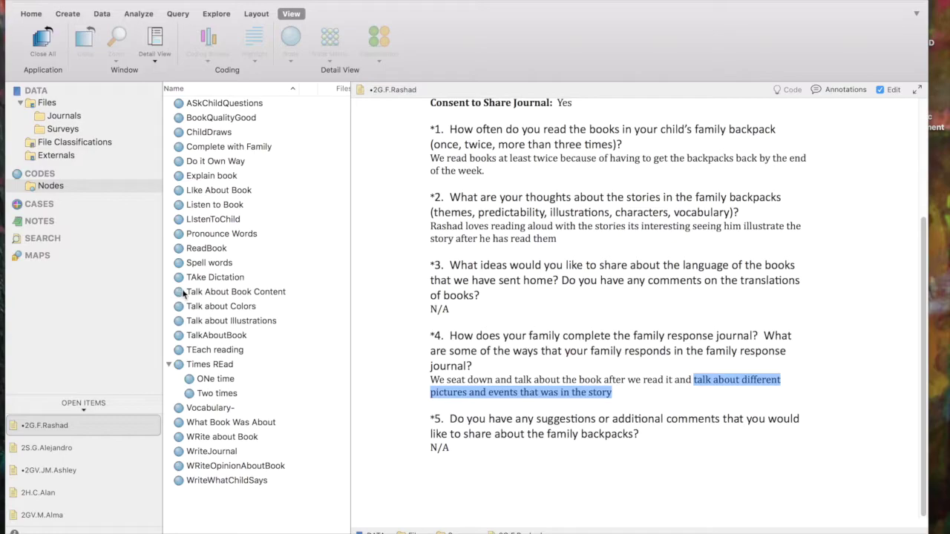
click(184, 295)
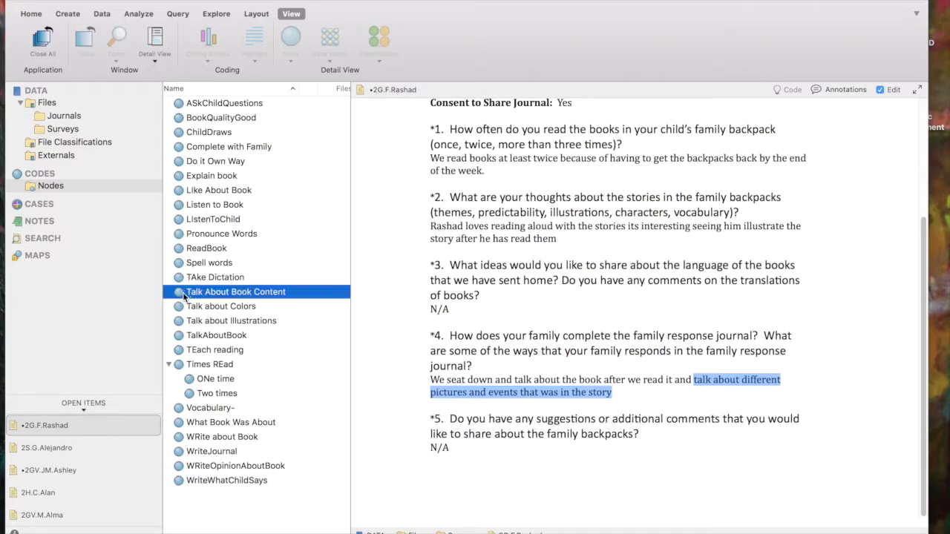
double_click(183, 296)
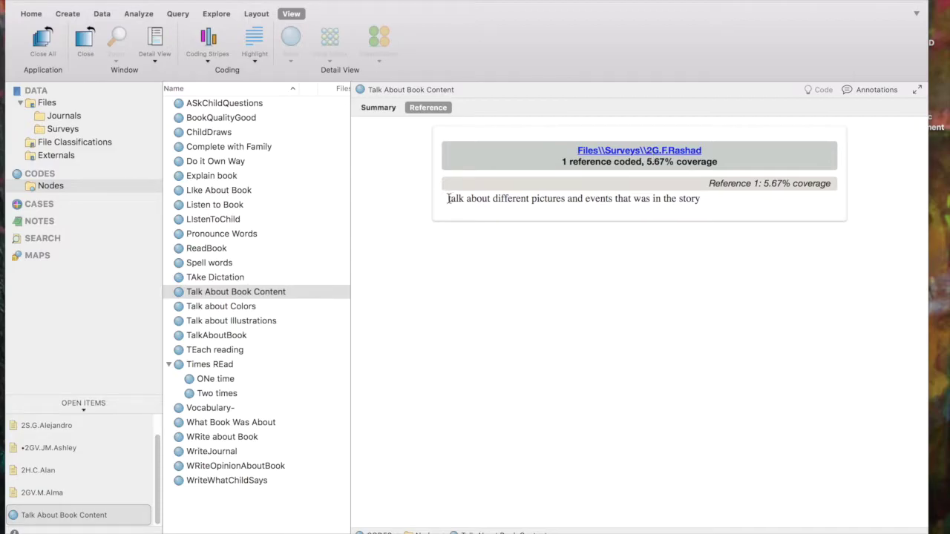
click(635, 150)
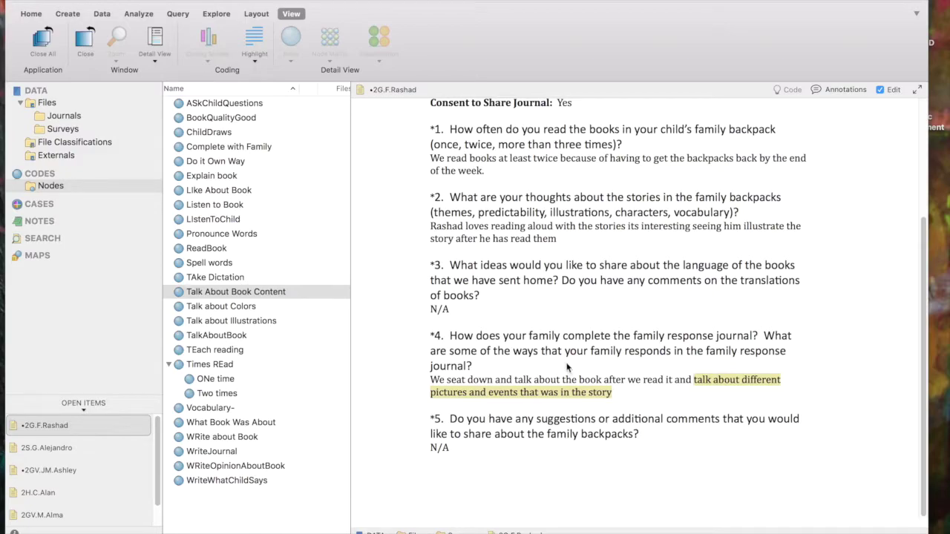
Open the next Surveys file and select its Spanish question 4 answer and translation start.
click(62, 128)
scroll(454, 386, down, 3)
scroll(452, 383, down, 2)
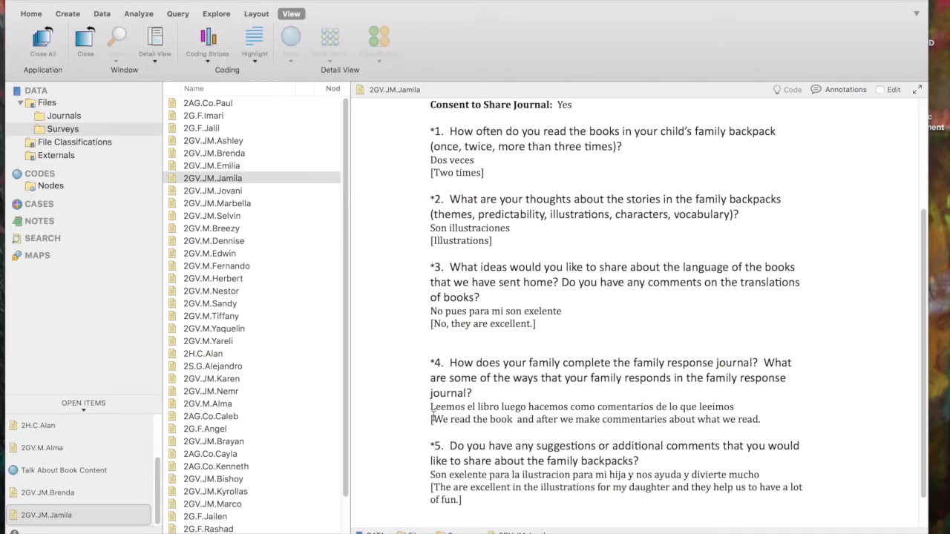
drag(430, 406, 516, 421)
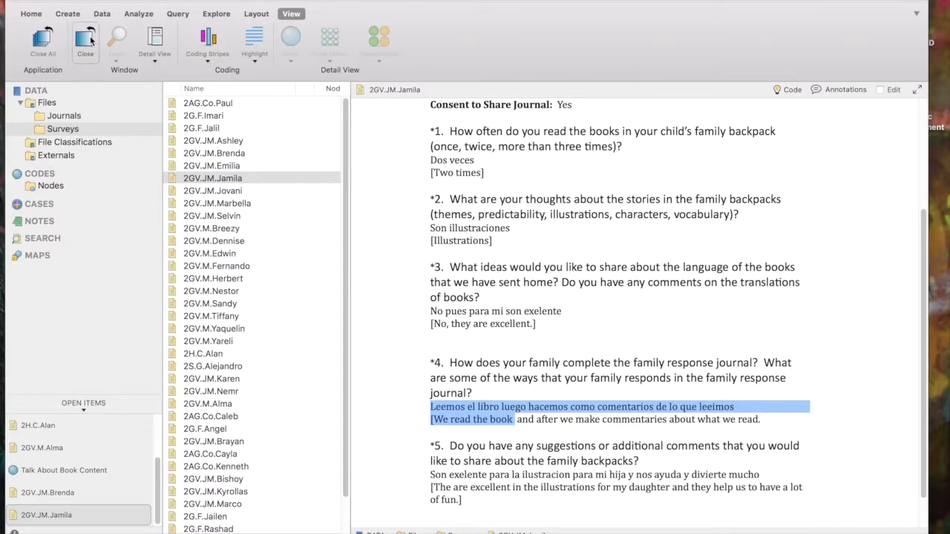
click(139, 15)
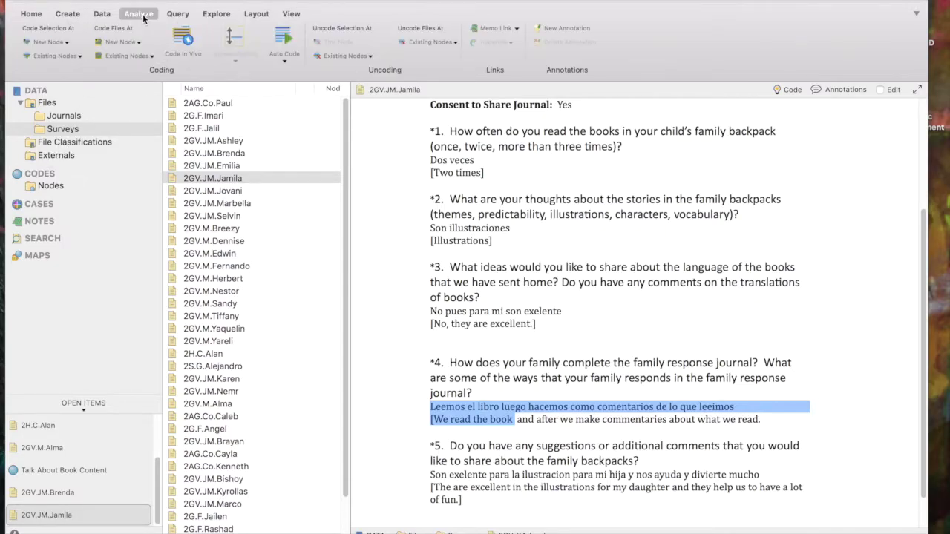
Use Code Files At > Existing Nodes, ticking Talk About Book Content and Complete with Family.
click(123, 57)
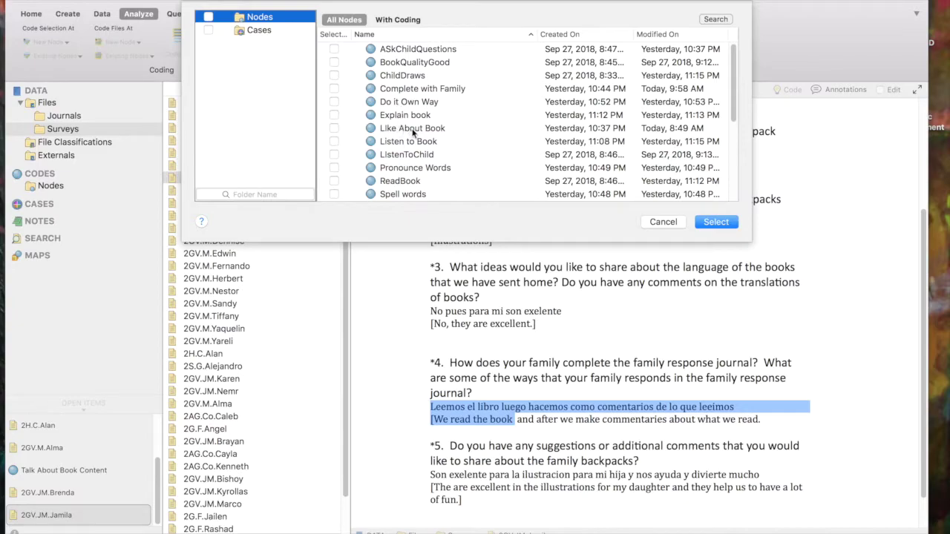
scroll(426, 135, down, 5)
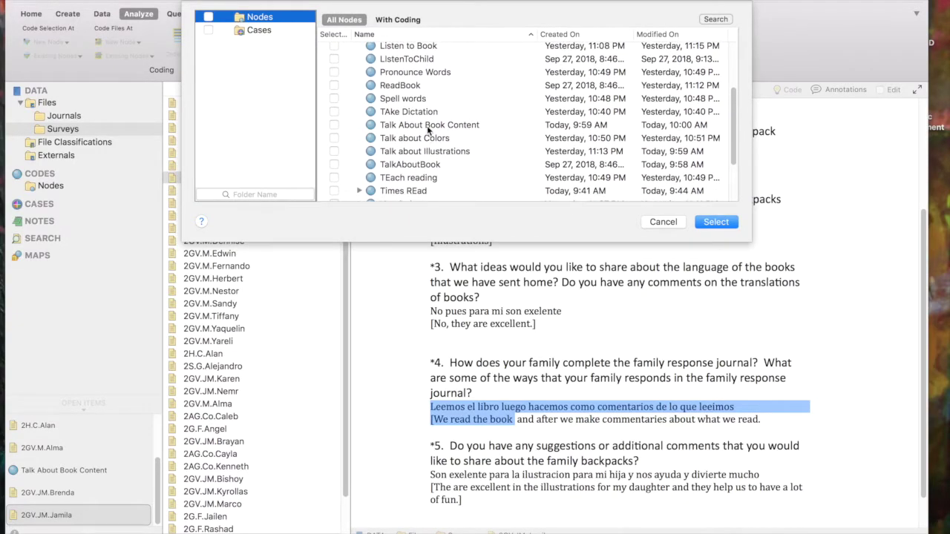
click(334, 125)
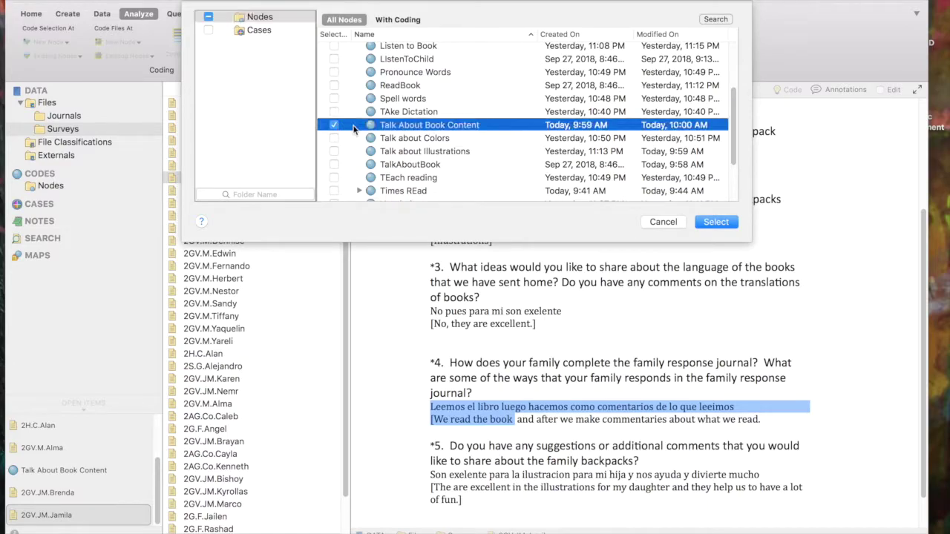
scroll(445, 149, down, 2)
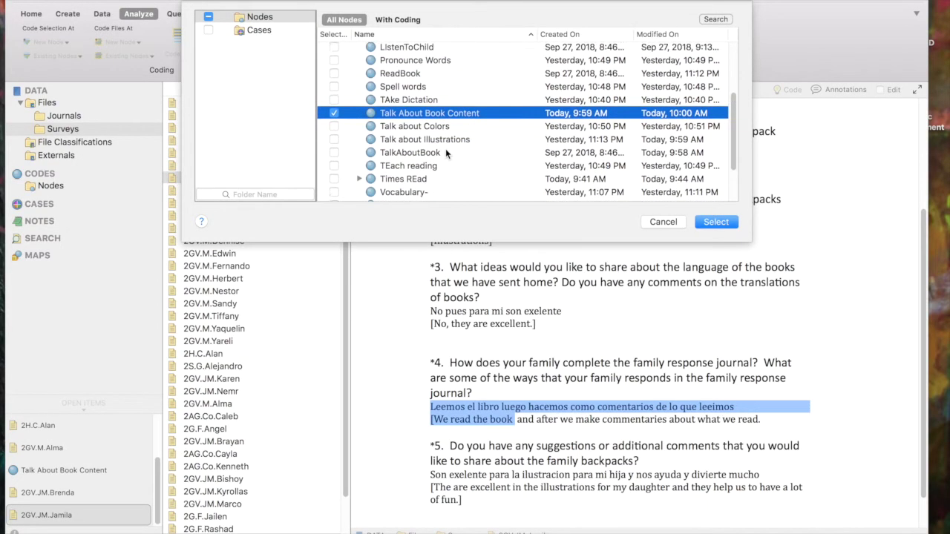
scroll(445, 148, down, 3)
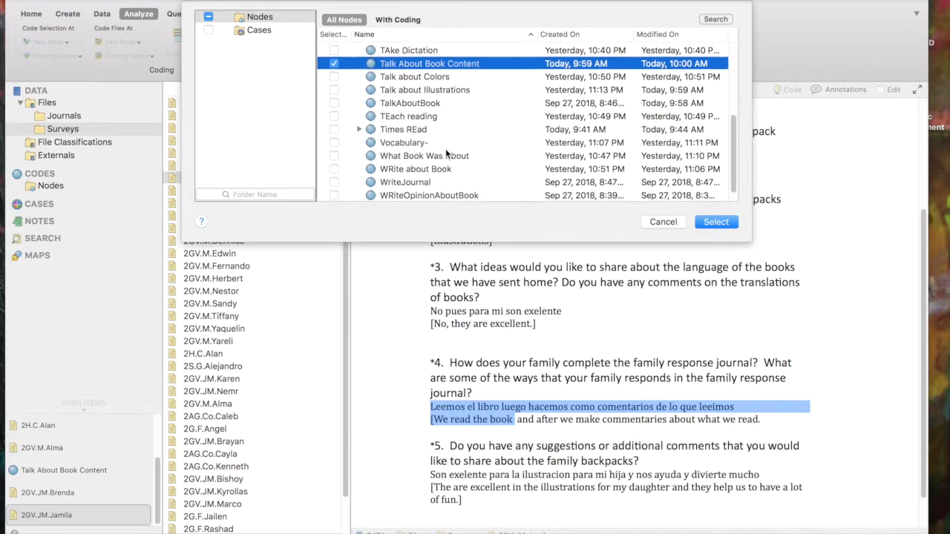
scroll(447, 153, up, 4)
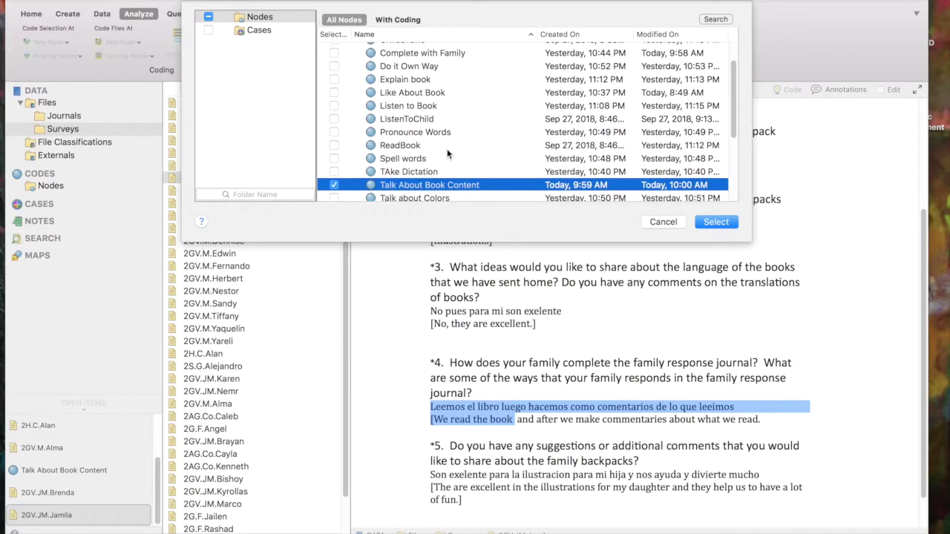
scroll(447, 153, up, 1)
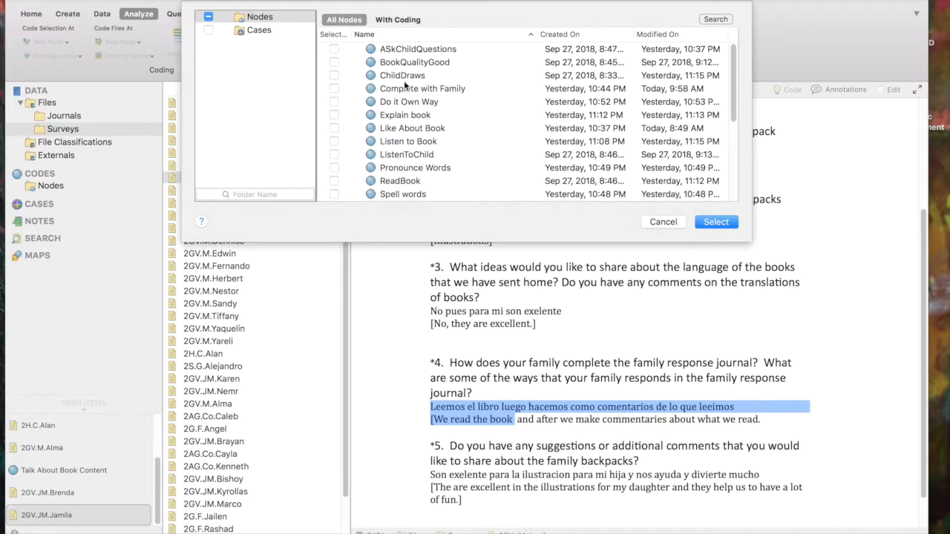
click(335, 88)
scroll(439, 124, down, 1)
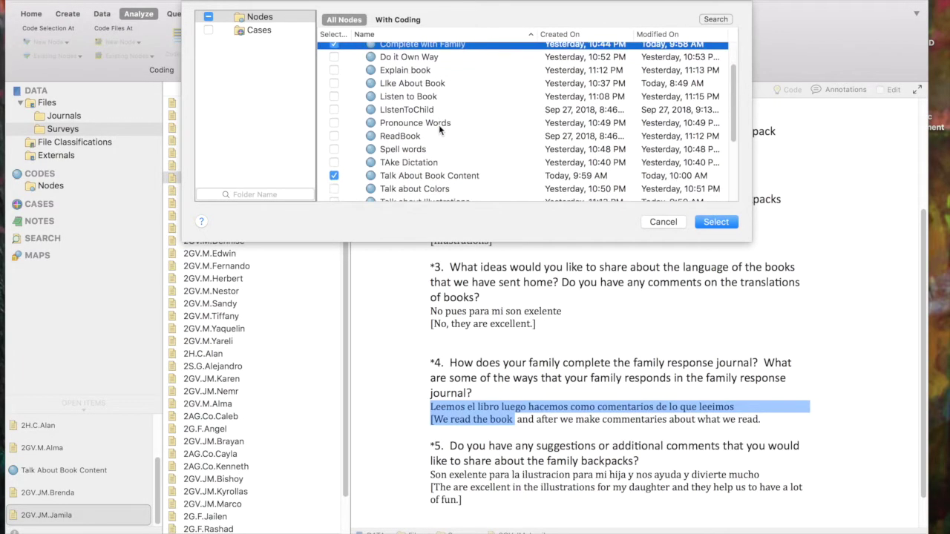
click(715, 222)
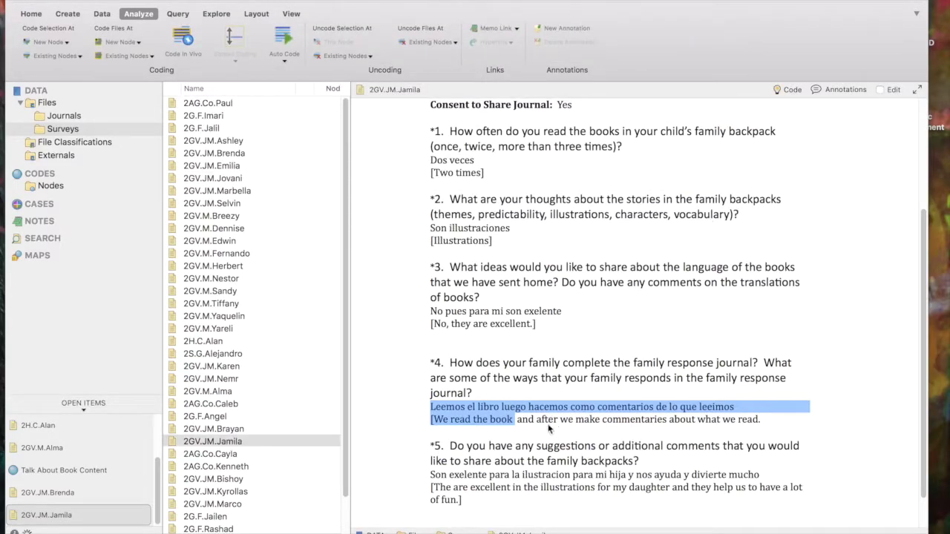
Select 'after we make commentaries about what we read.' and code it at Talk About Book Content.
drag(536, 419, 757, 428)
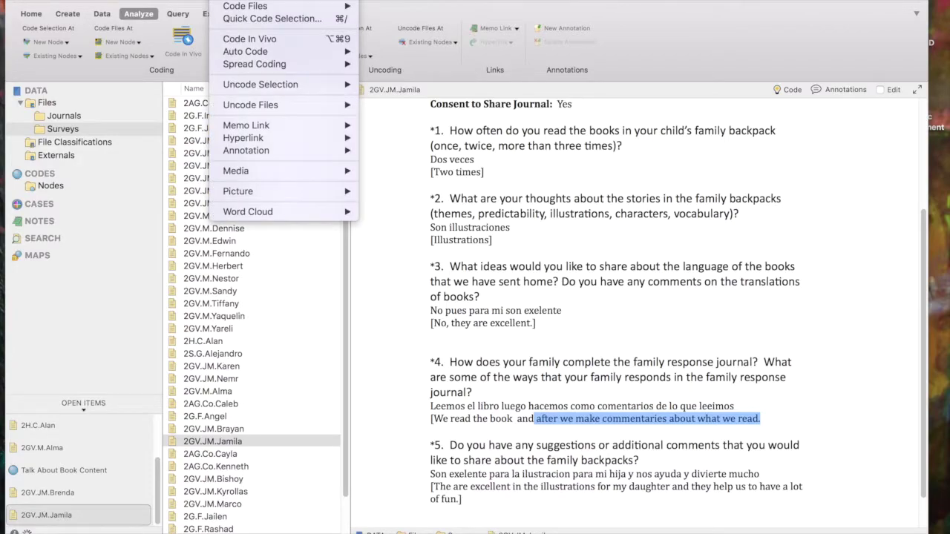
mouse_move(245, 6)
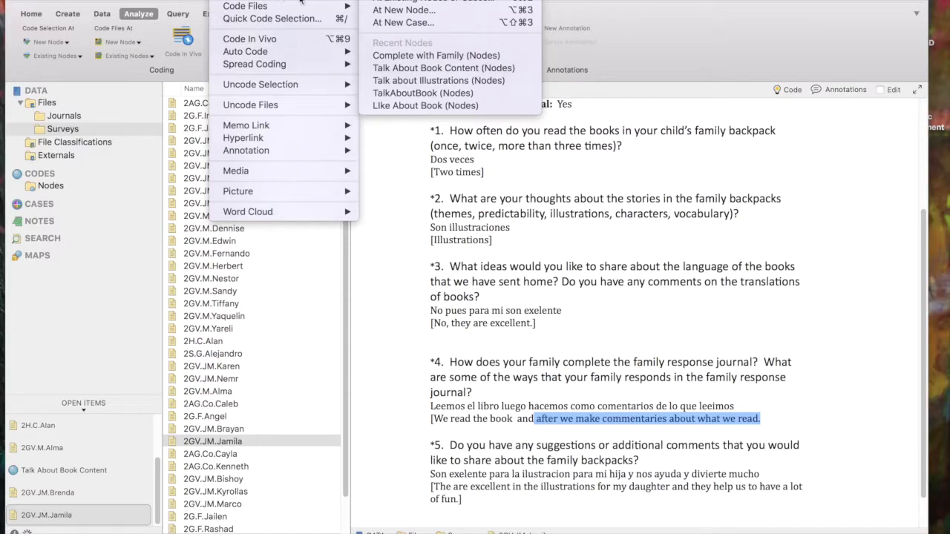
click(391, 8)
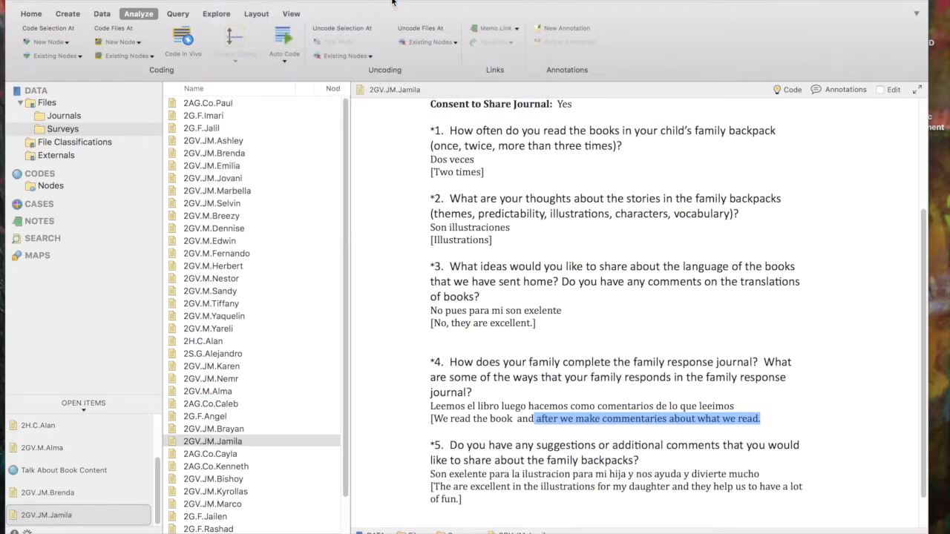
scroll(399, 153, down, 5)
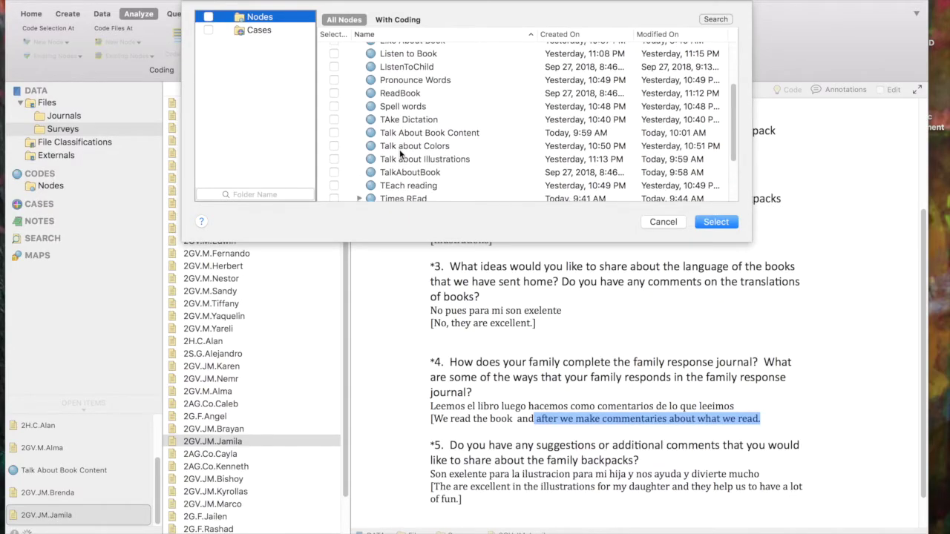
click(332, 133)
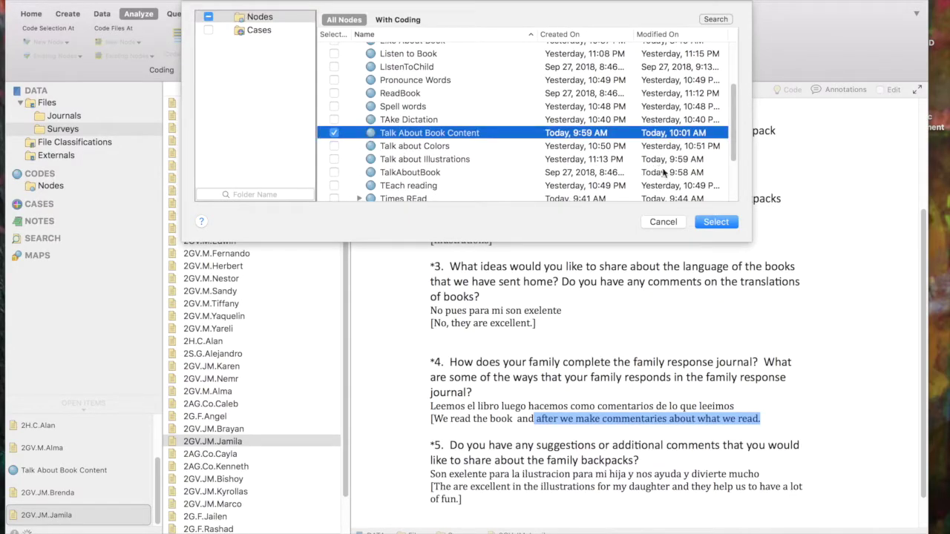
click(714, 222)
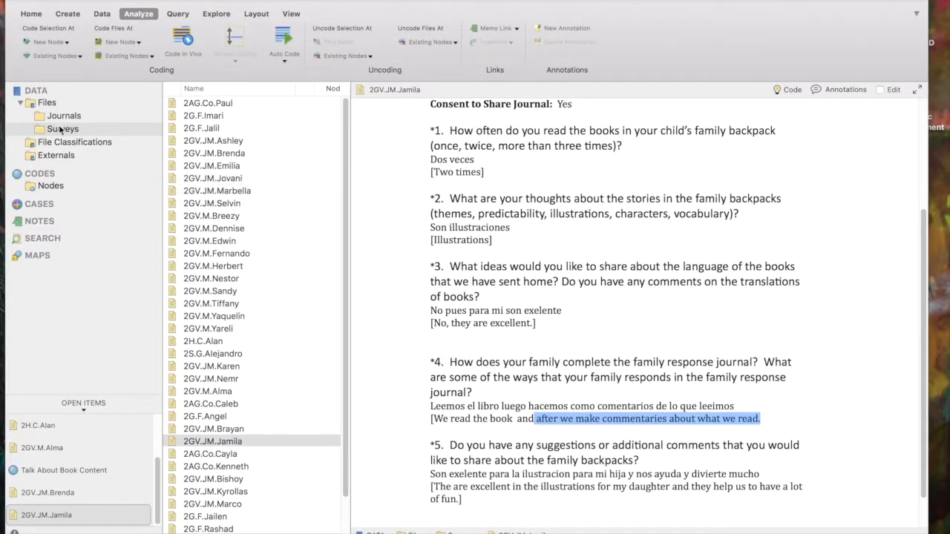
click(217, 278)
key(Down)
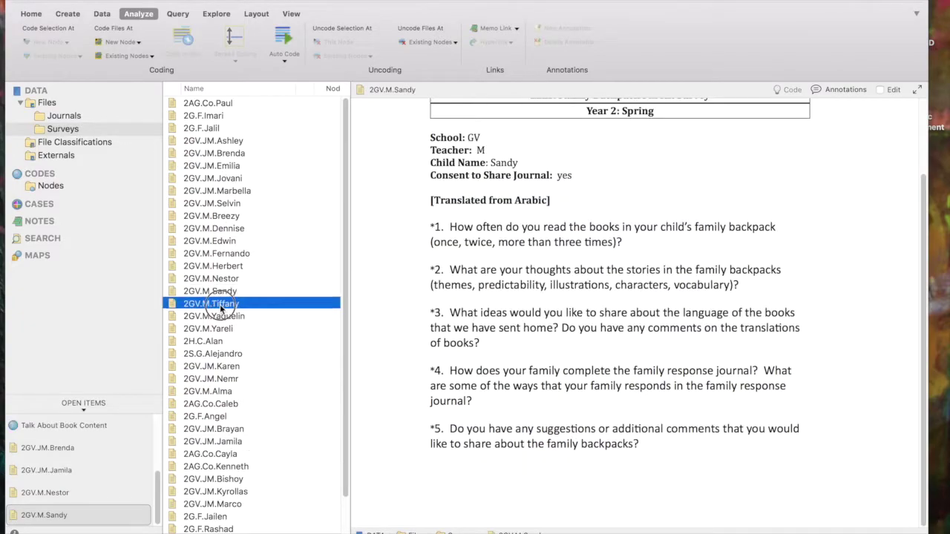
key(Down)
scroll(399, 342, down, 5)
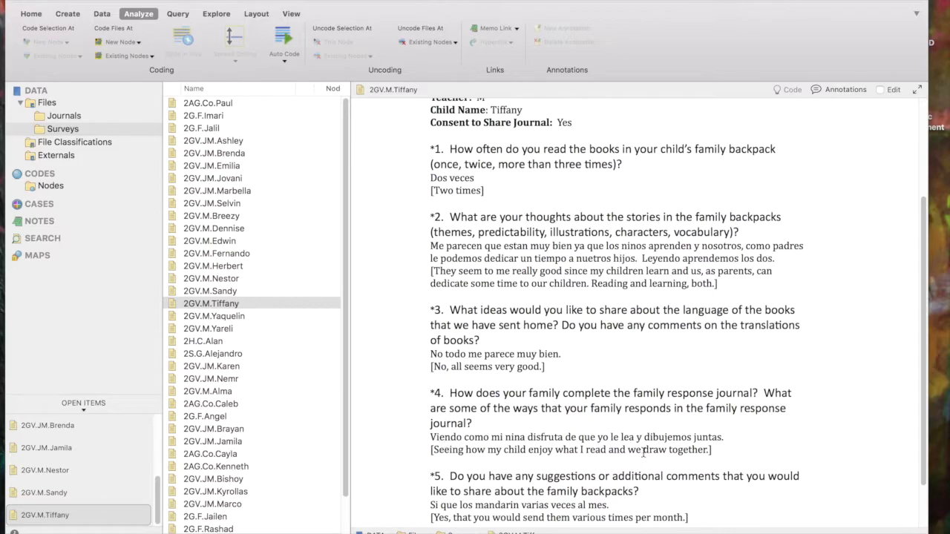
Select 'we draw together.' in the question 4 translation line.
drag(627, 450, 711, 451)
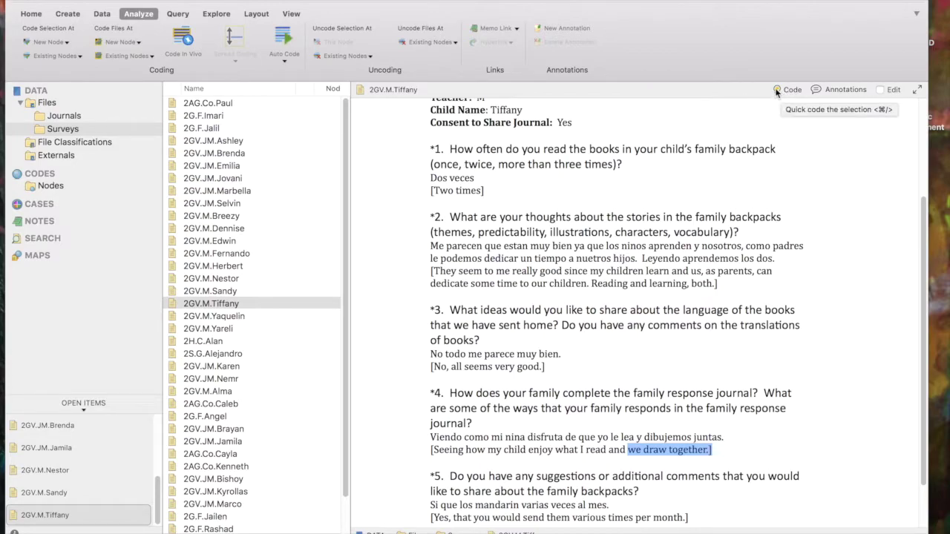
click(766, 433)
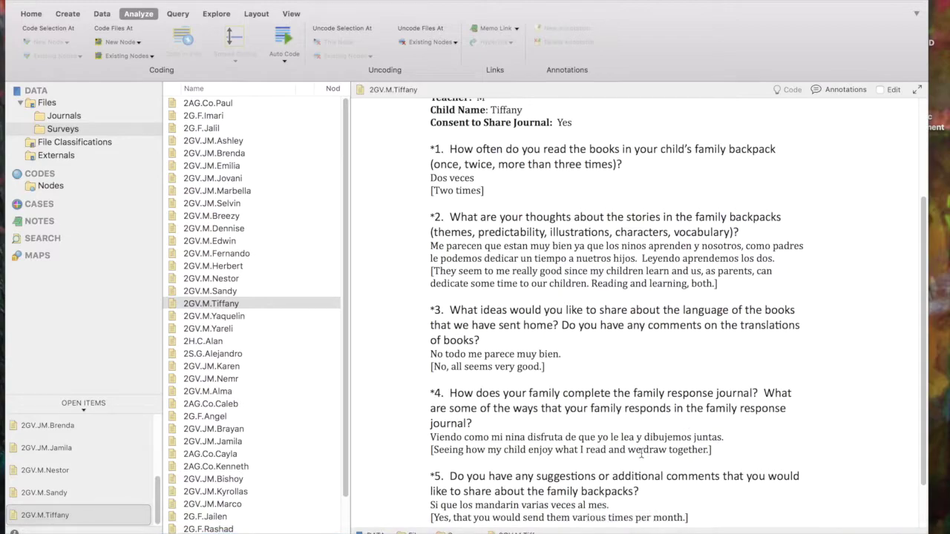
drag(629, 450, 711, 450)
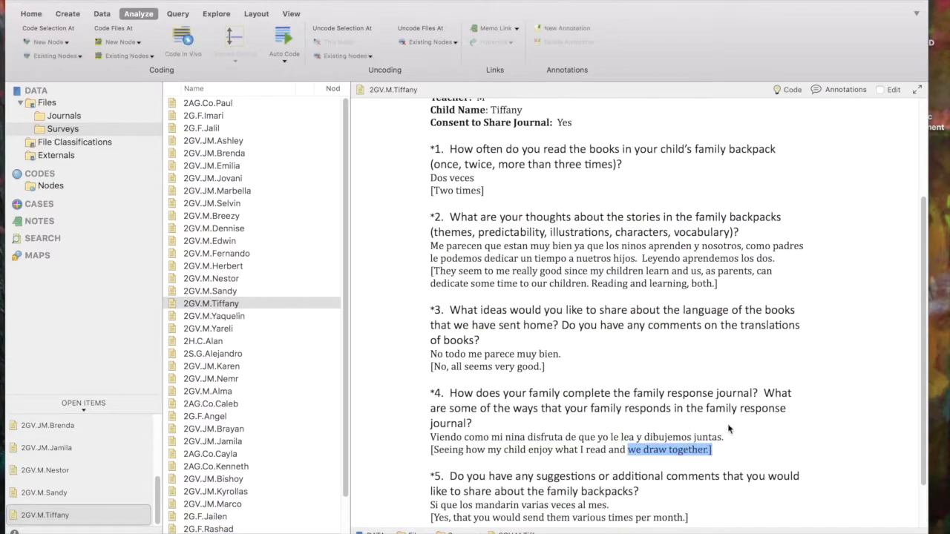
click(778, 89)
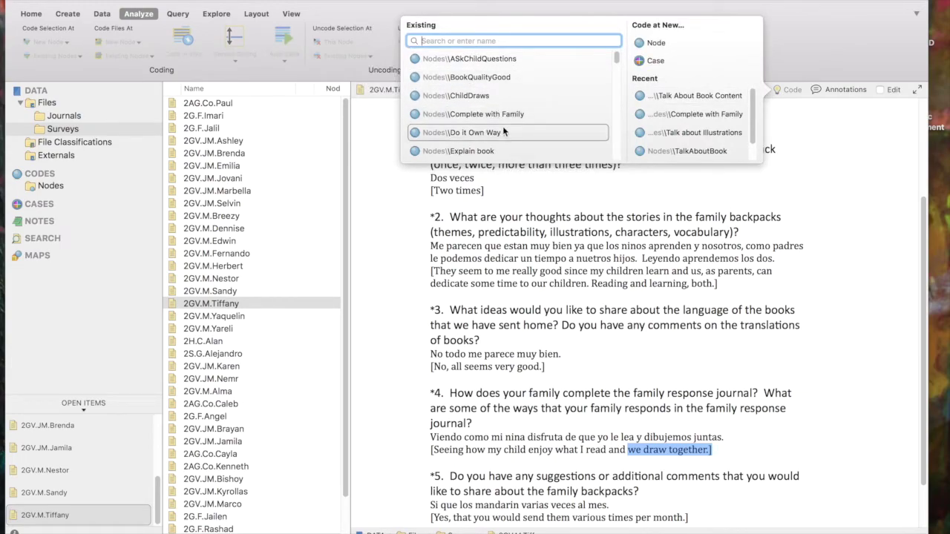
Code the fourth answer's phrase "we draw together." at the existing Nodes\ChildDraws node.
scroll(503, 132, down, 1)
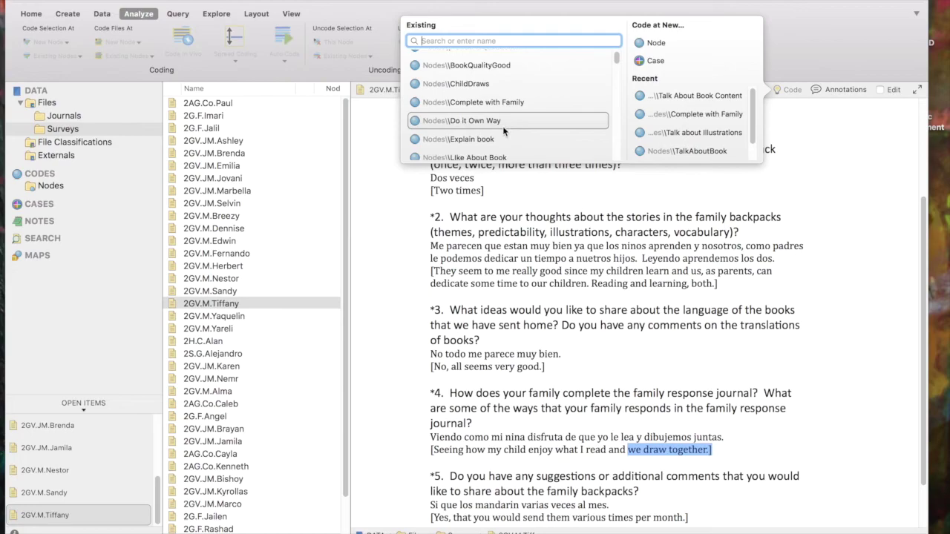
scroll(503, 131, down, 3)
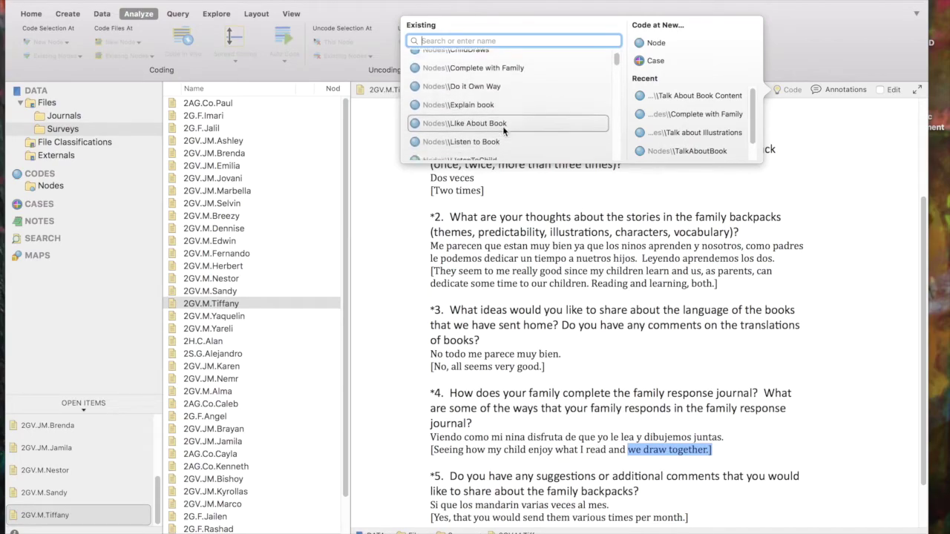
scroll(503, 131, up, 4)
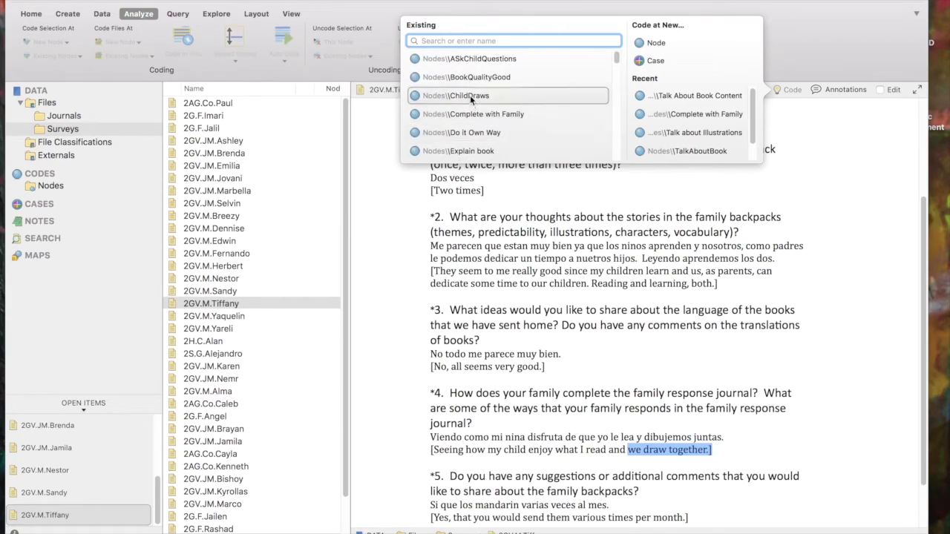
click(470, 95)
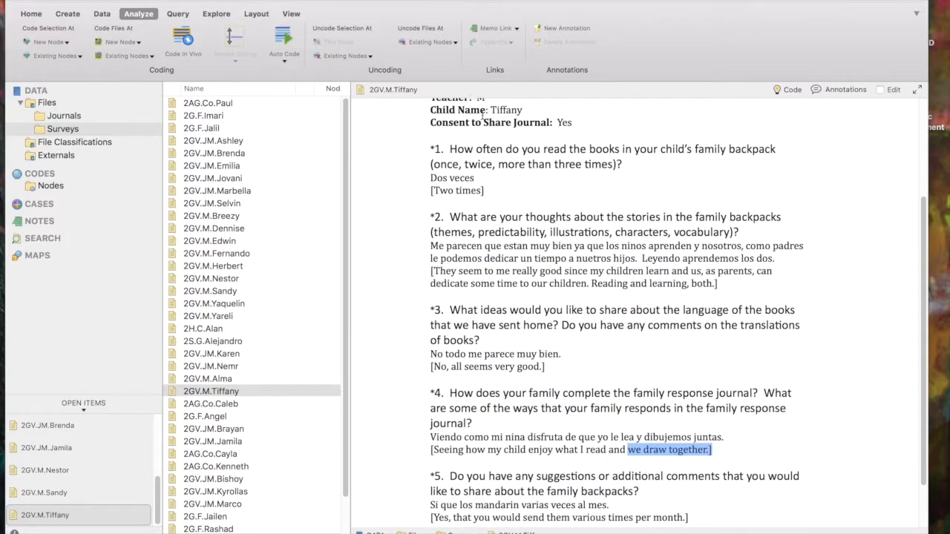
right_click(668, 450)
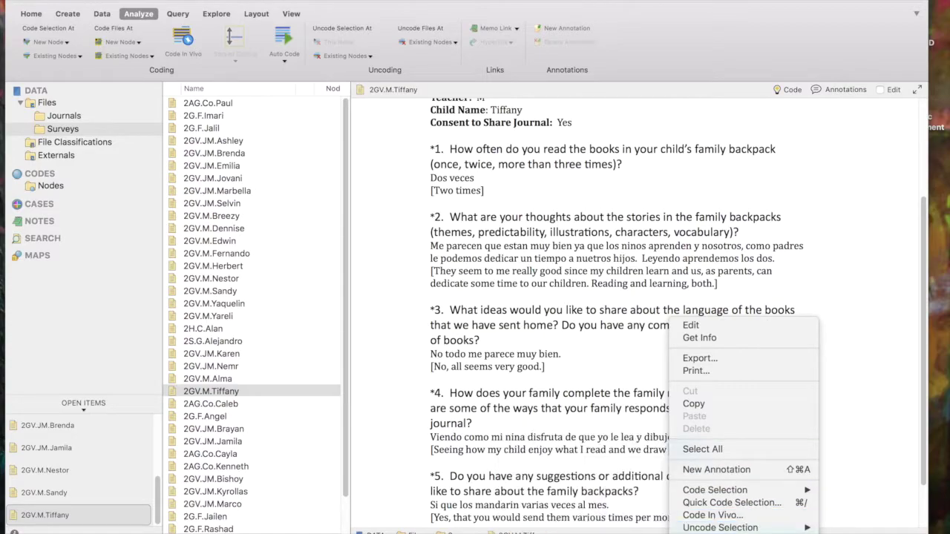
mouse_move(723, 529)
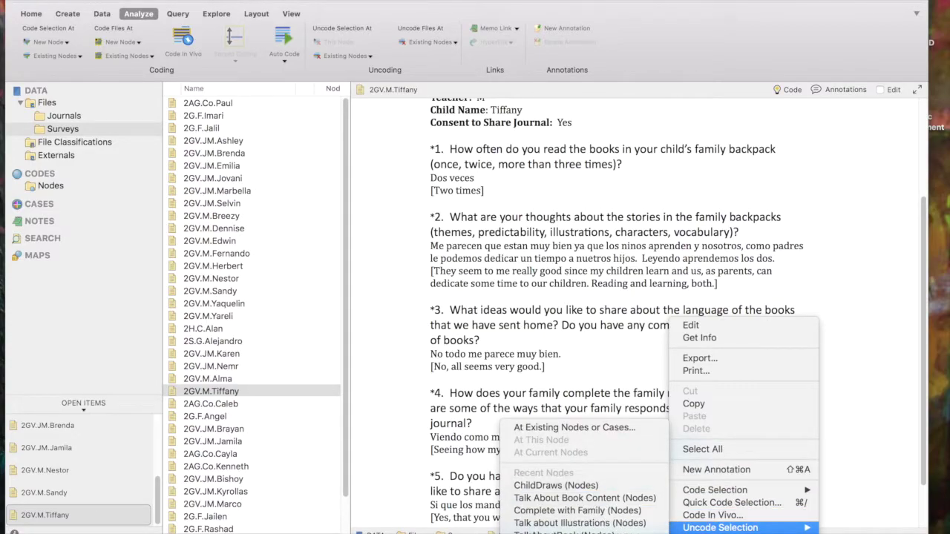
click(595, 327)
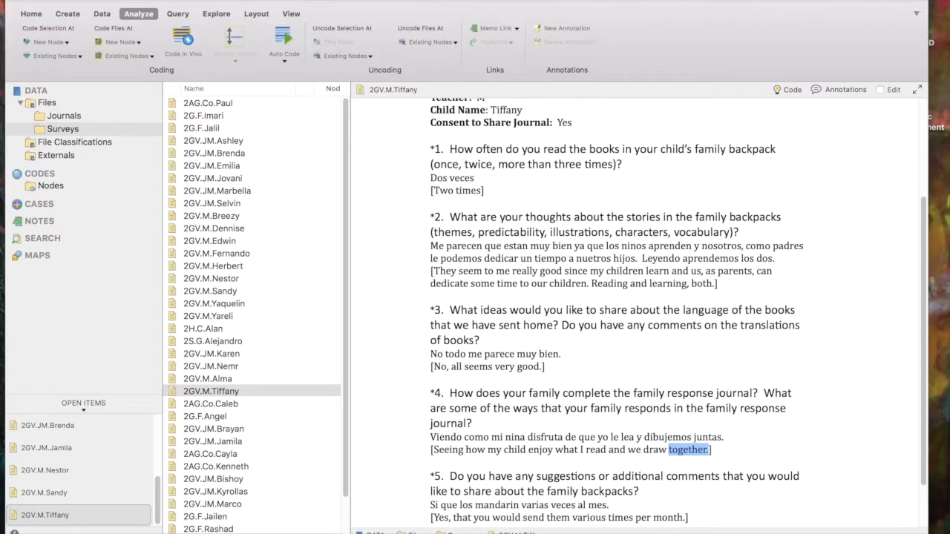
click(237, 0)
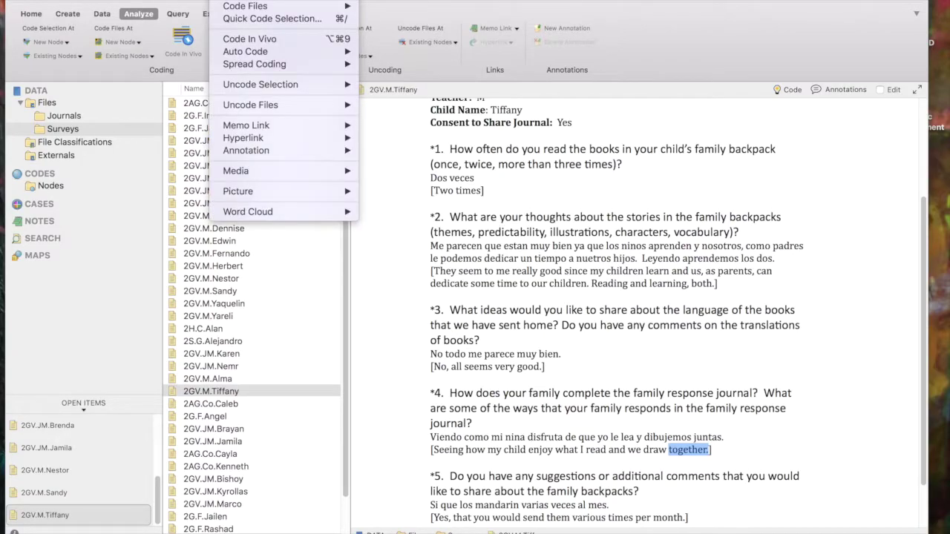
mouse_move(232, 9)
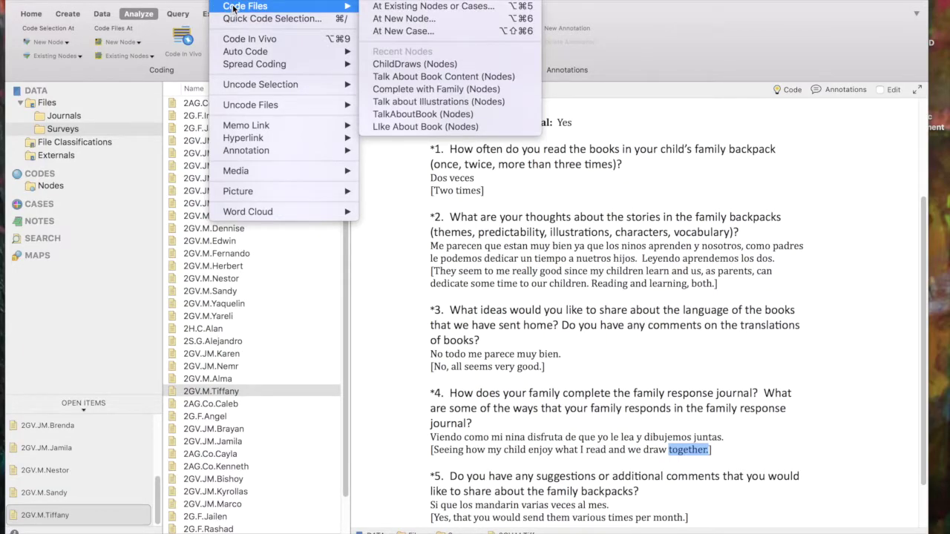
mouse_move(253, 107)
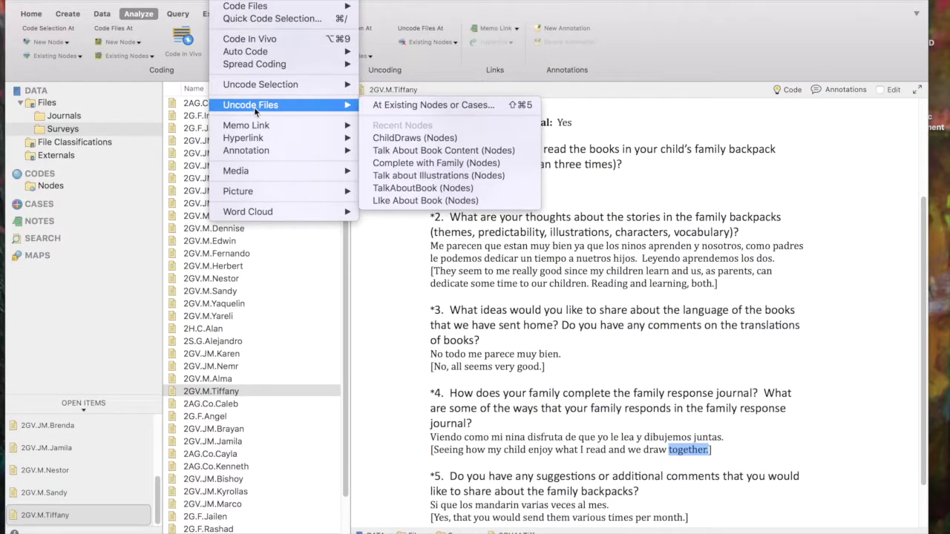
click(395, 316)
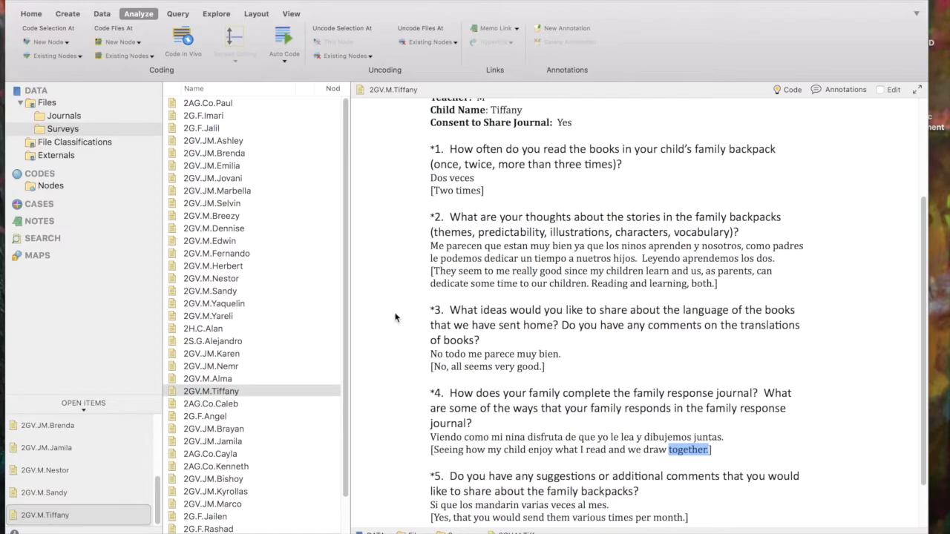
Select the words "draw together." in the fourth answer.
click(675, 448)
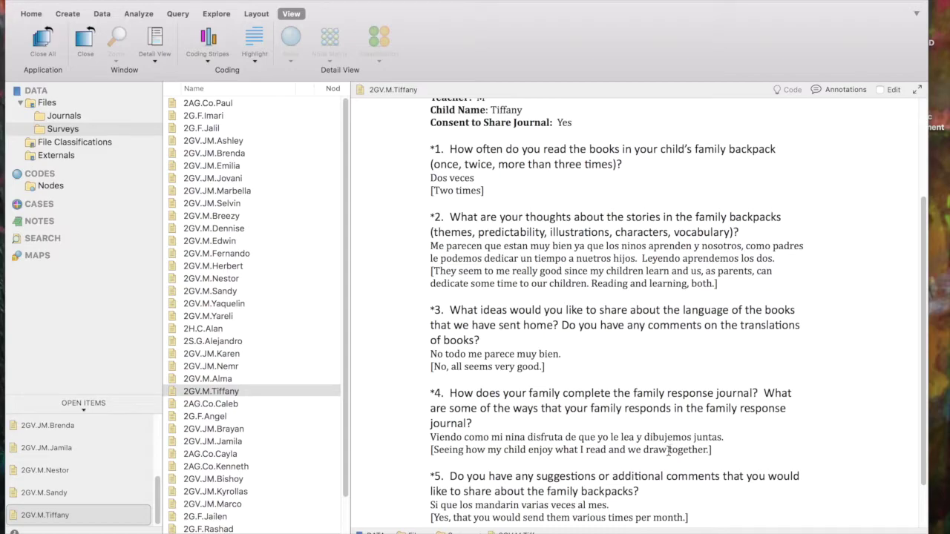
drag(680, 450, 711, 449)
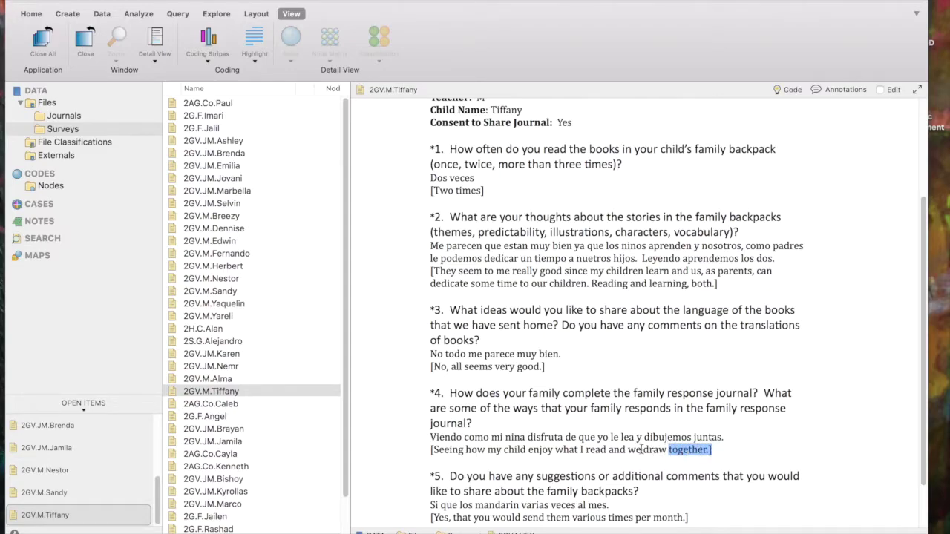
drag(641, 450, 719, 450)
Show All Nodes Coding stripes and bring up the ChildDraws stripe's options.
click(208, 56)
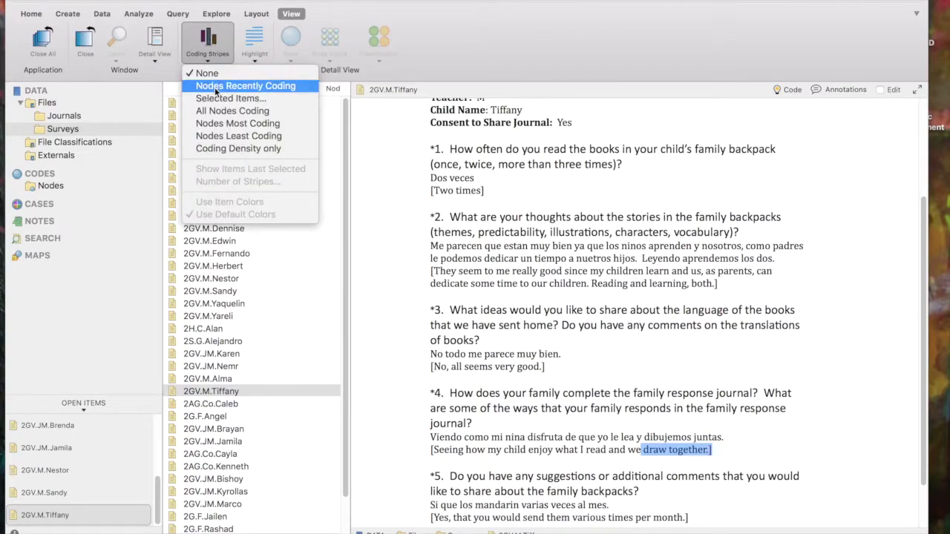
click(225, 112)
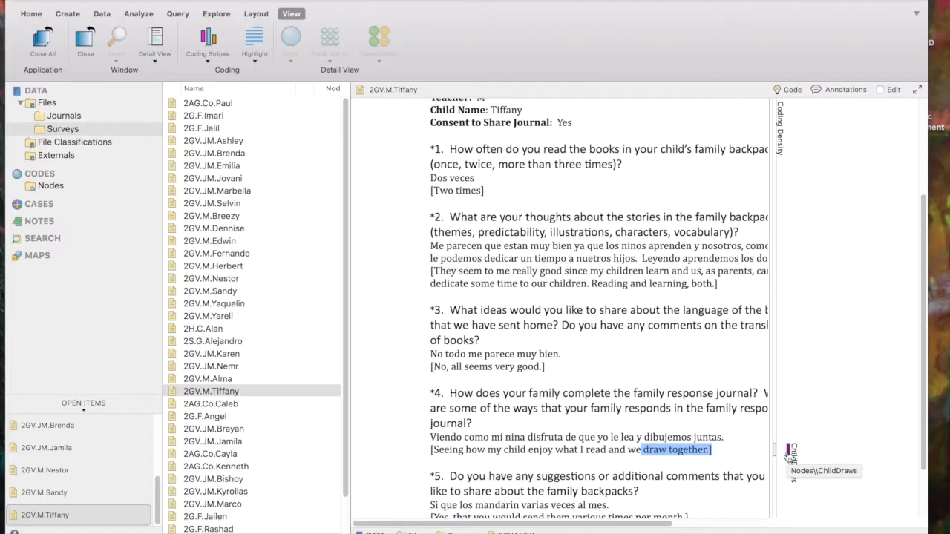
right_click(790, 454)
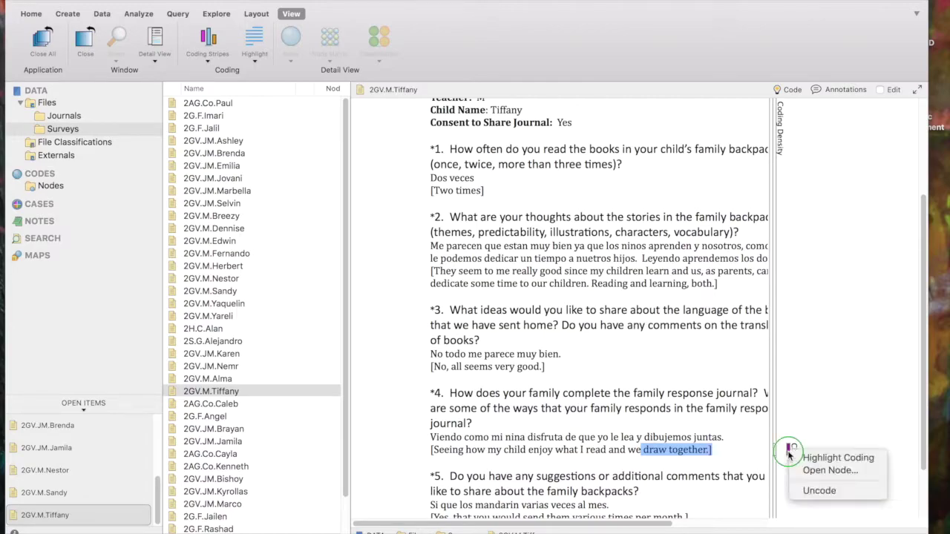